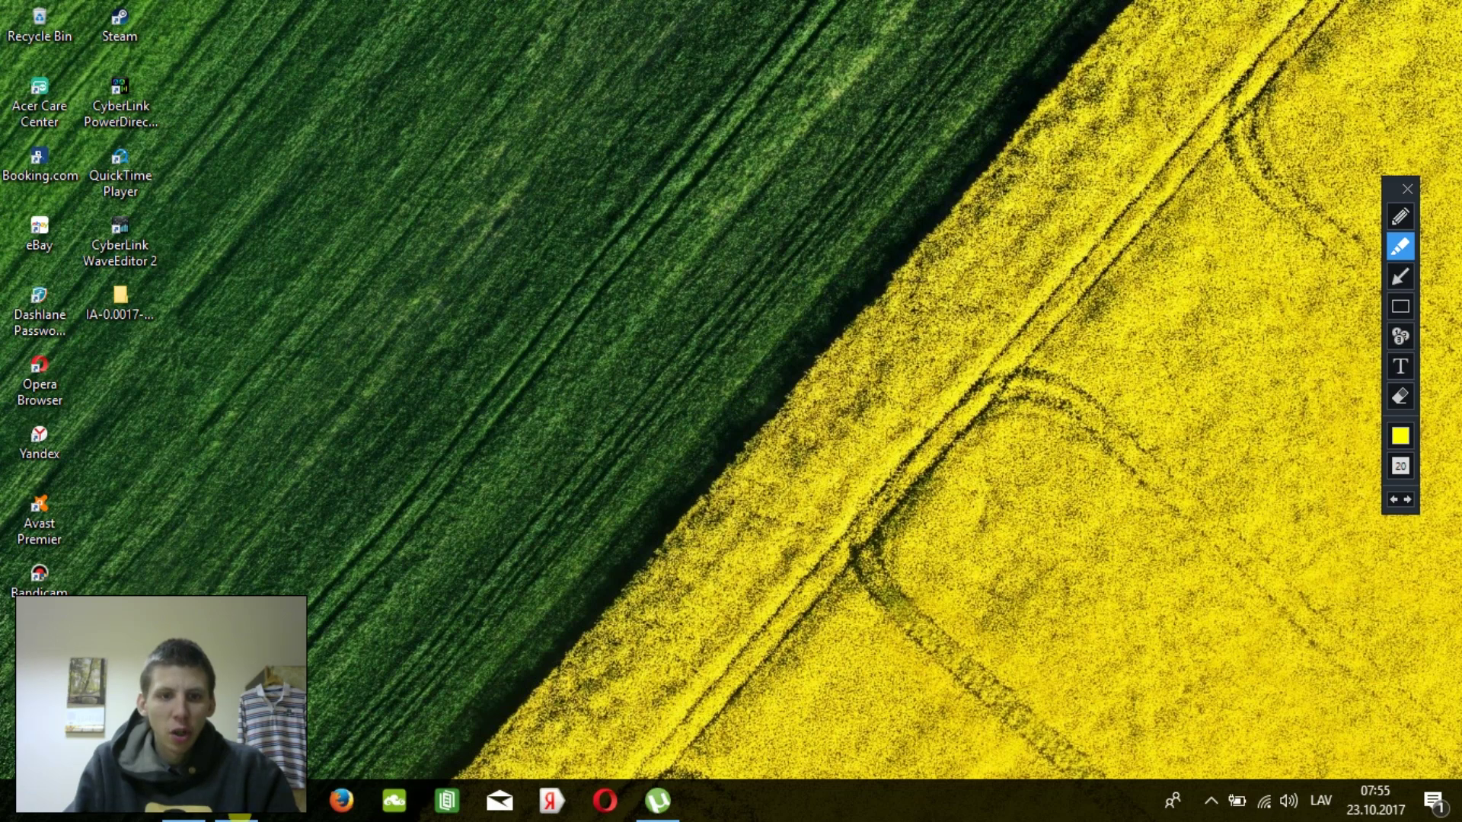
# Dismiss the screen-drawing toolbar and restore the Life.is.Strange.Before.the.Storm.Episode.2.CODEX download folder window.
pyautogui.click(1400, 217)
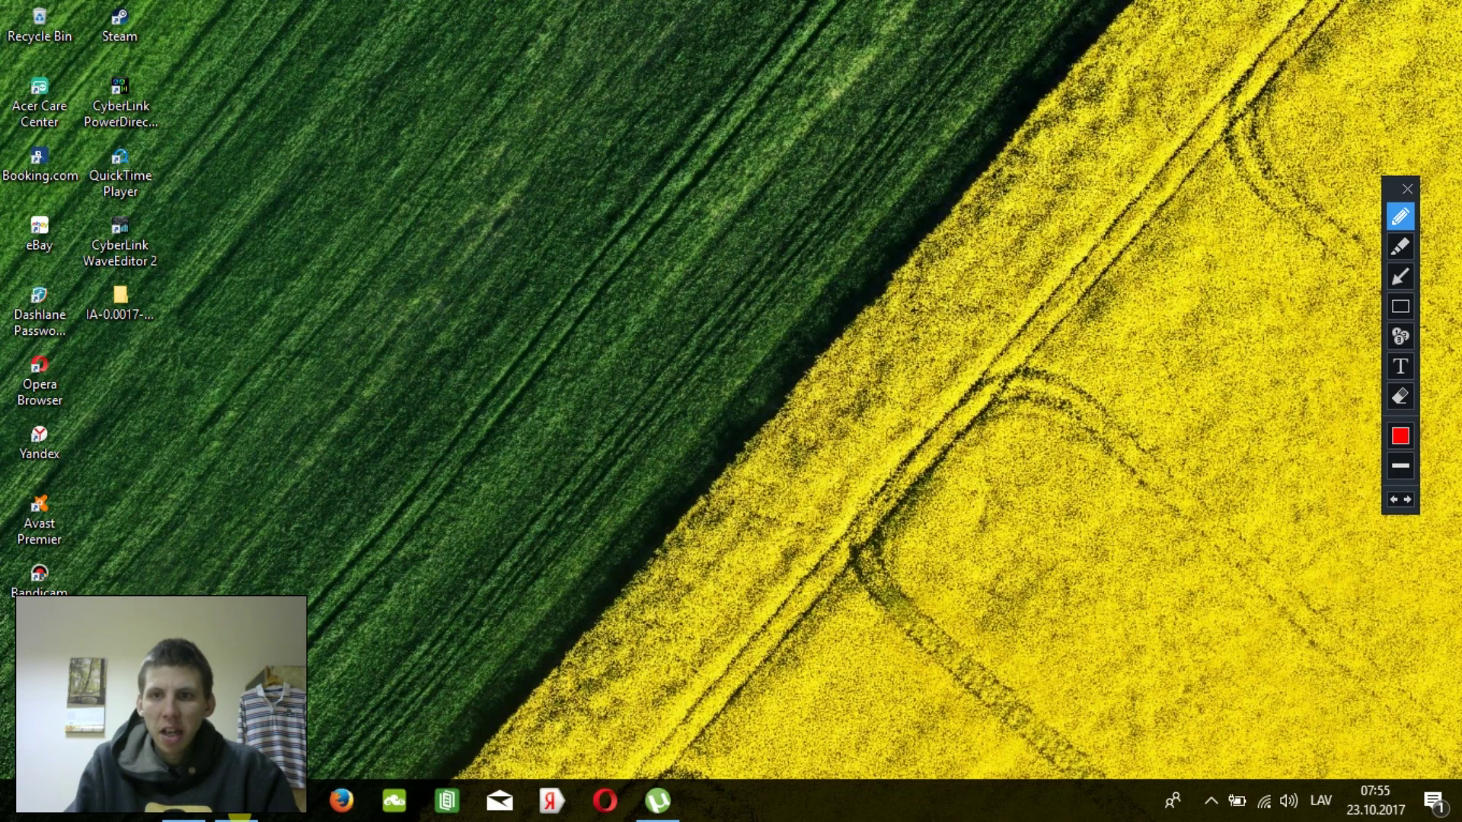
pyautogui.press('Escape')
pyautogui.click(236, 802)
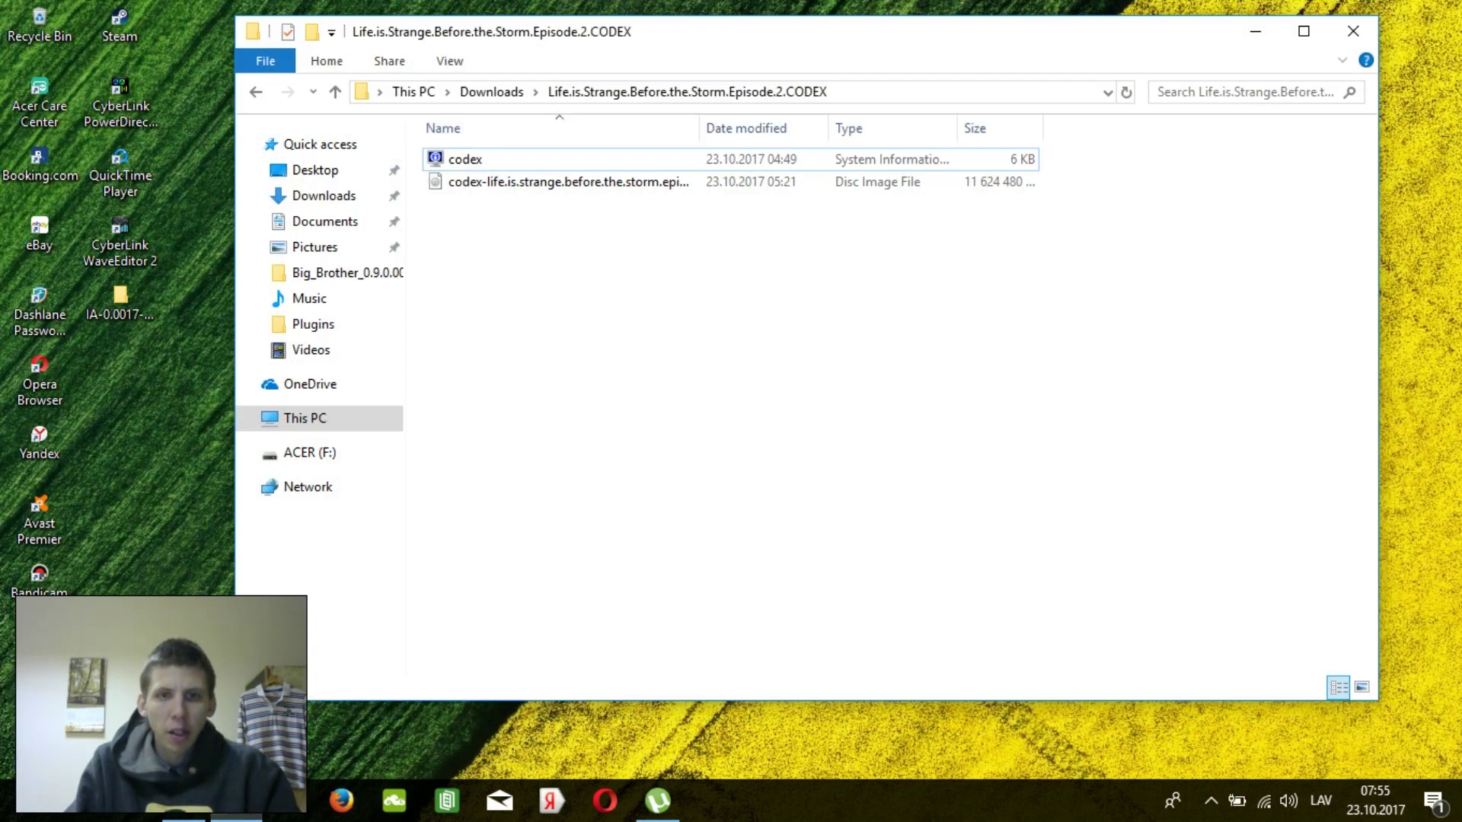
# Widen the Name column and mount the codex-life.is.strange.before.the.storm.episode.2 disc image as DVD Drive (E:).
pyautogui.moveTo(754, 31); pyautogui.dragTo(744, 64)
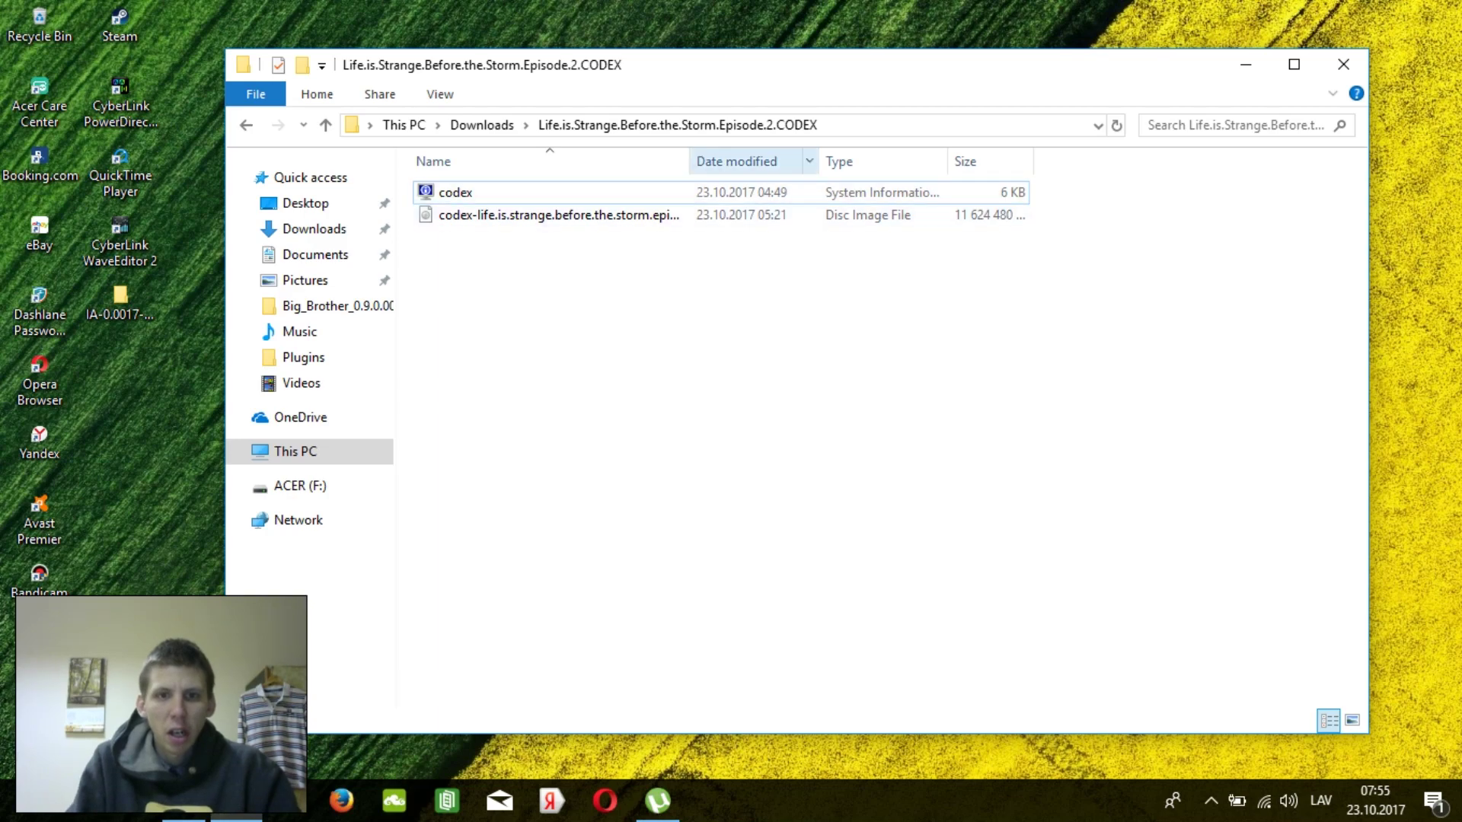
pyautogui.moveTo(689, 161); pyautogui.dragTo(770, 161)
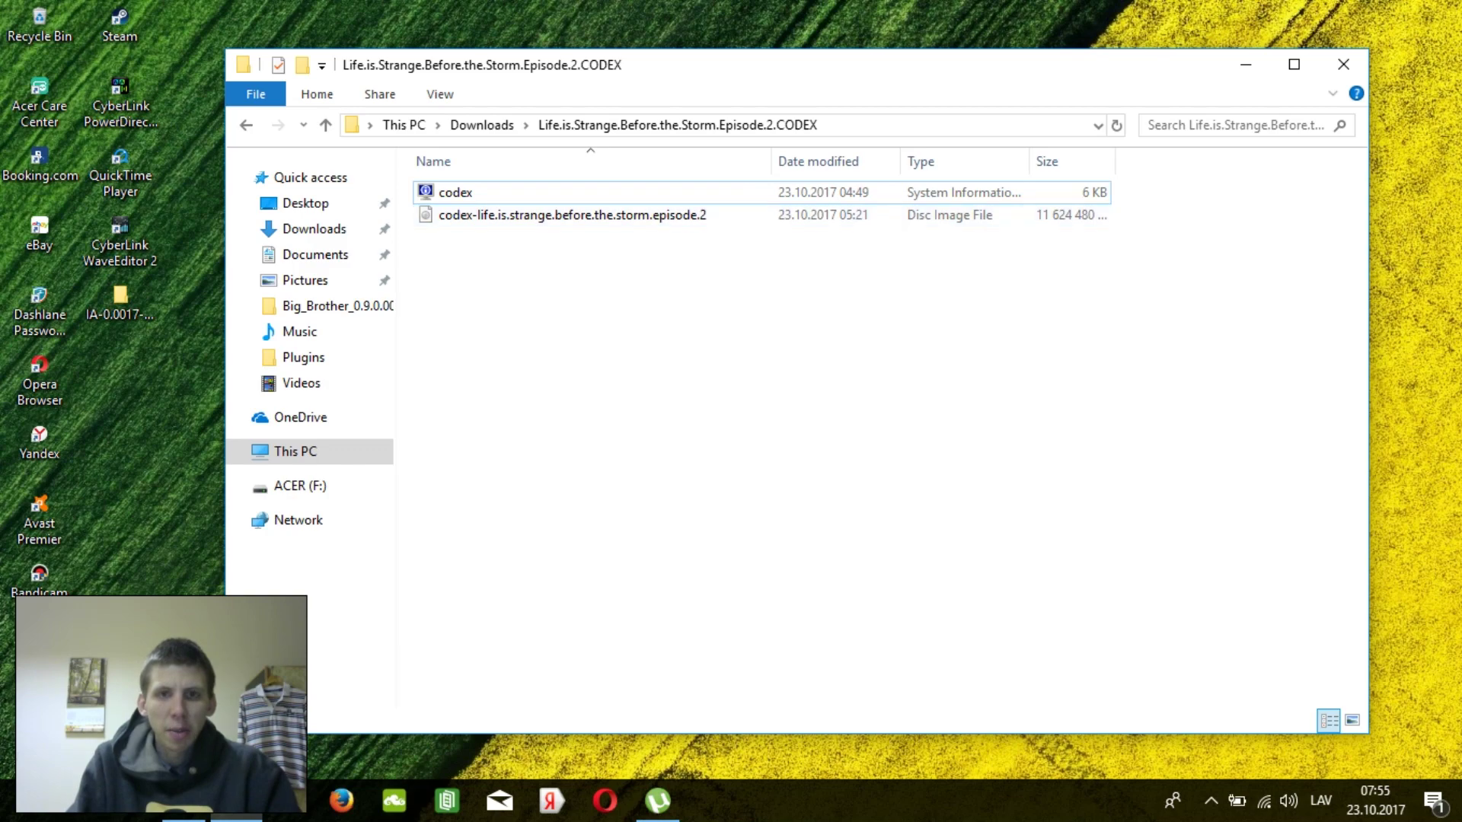
pyautogui.click(572, 215)
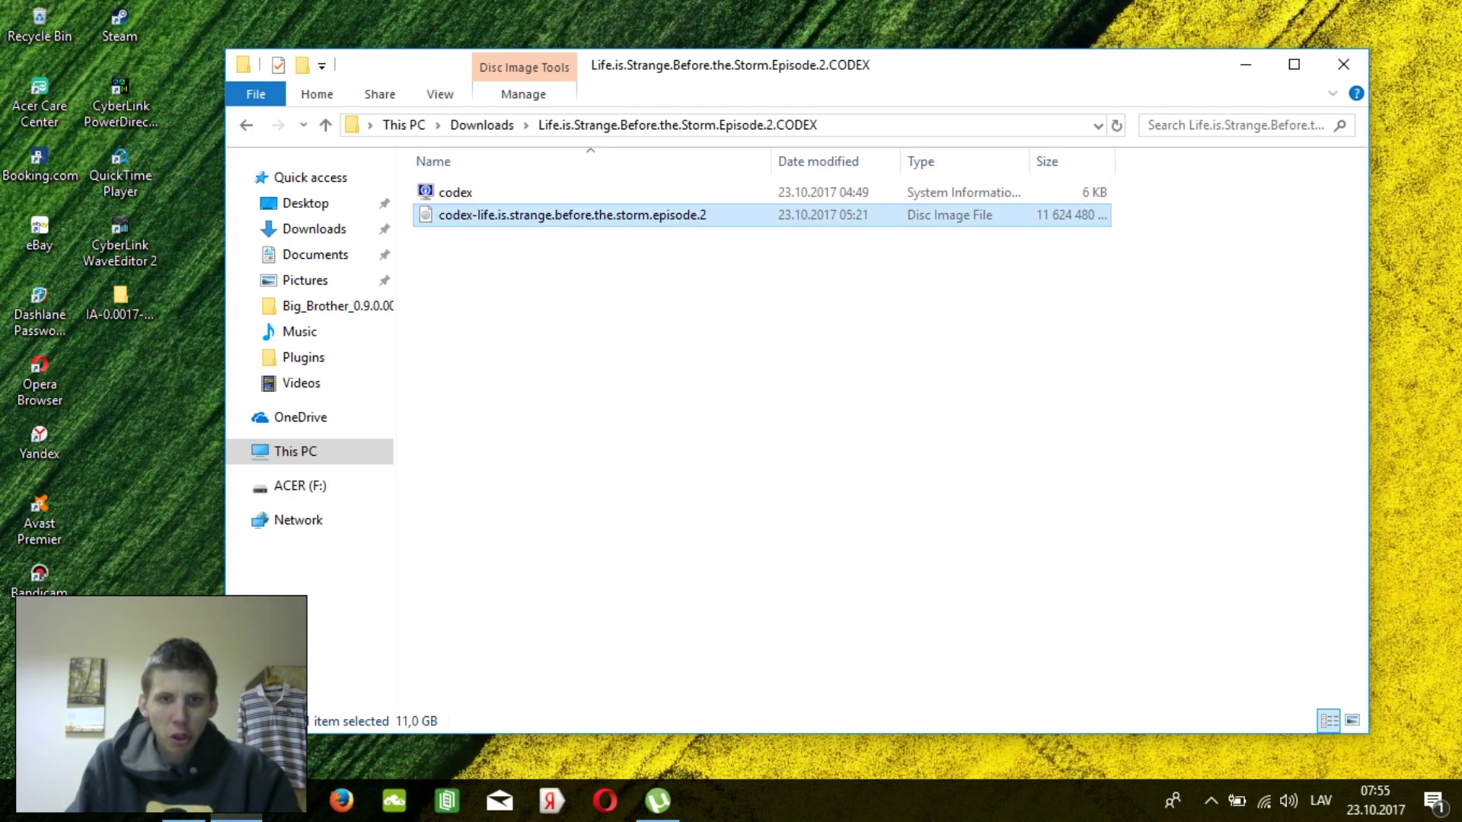
pyautogui.press('Return')
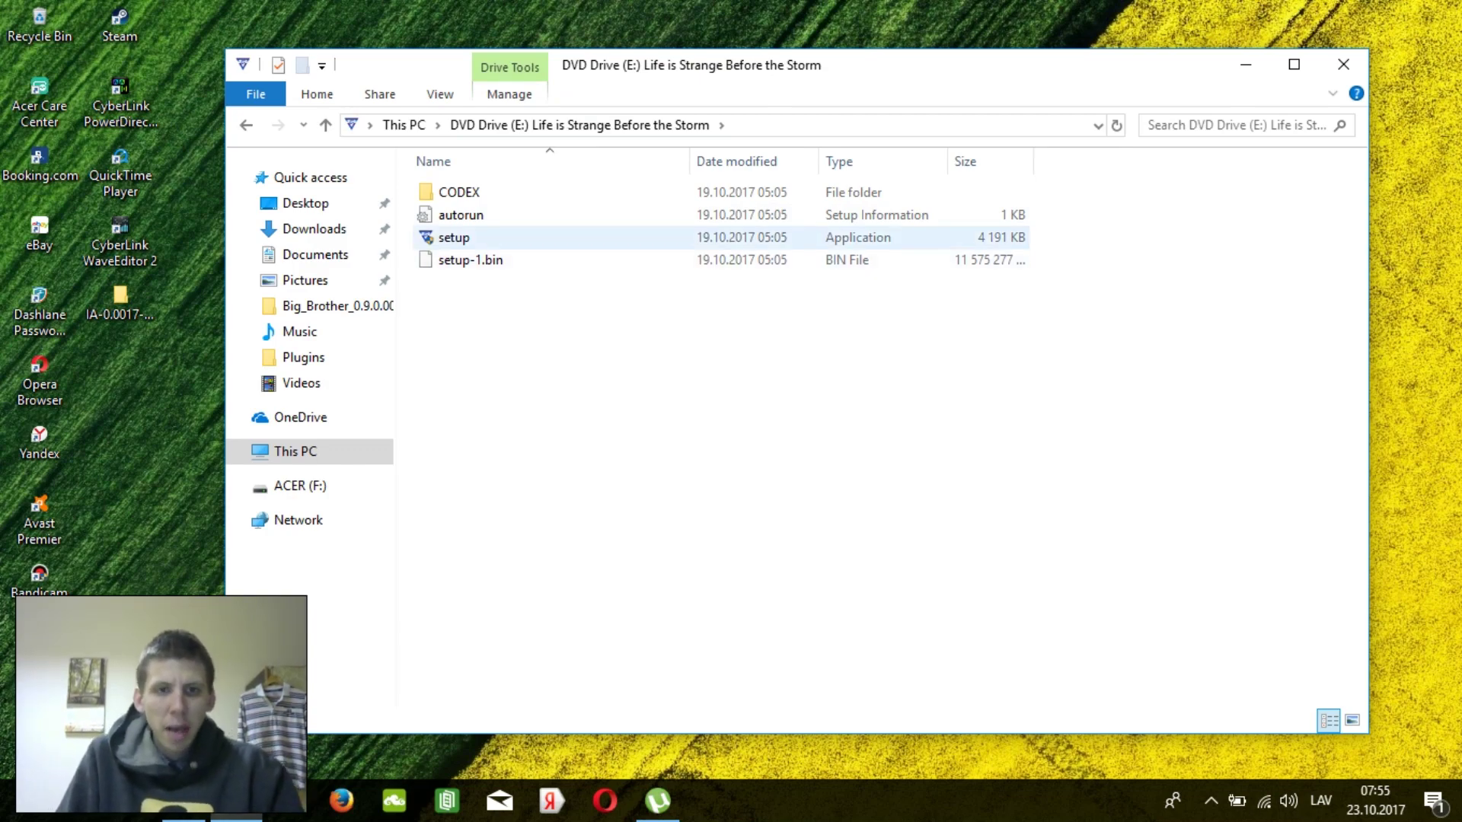
# Run setup from DVD Drive (E:) and bring the CODEX installer window to the front.
pyautogui.click(588, 240)
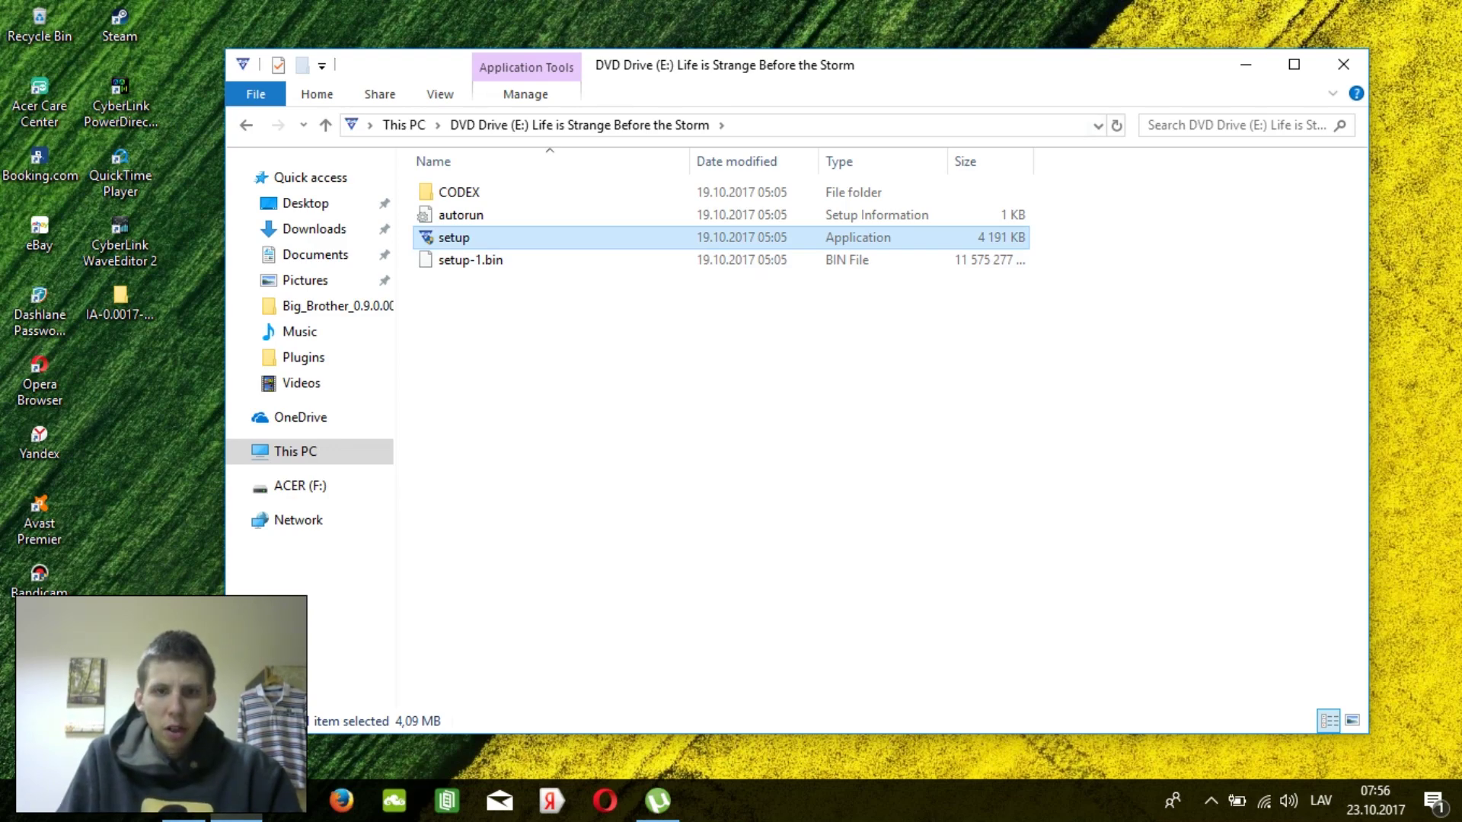
pyautogui.doubleClick(588, 240)
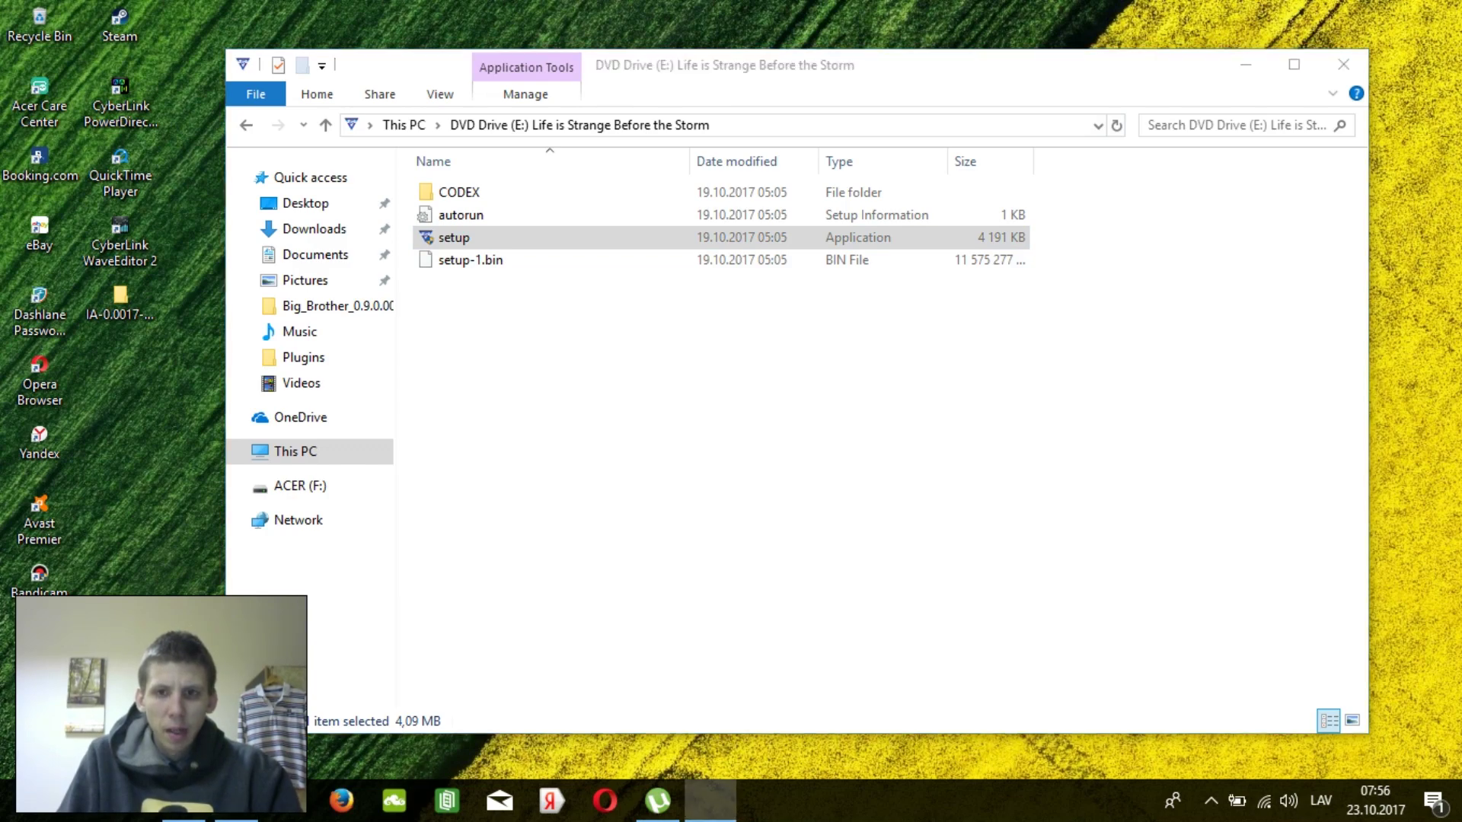
pyautogui.click(1245, 65)
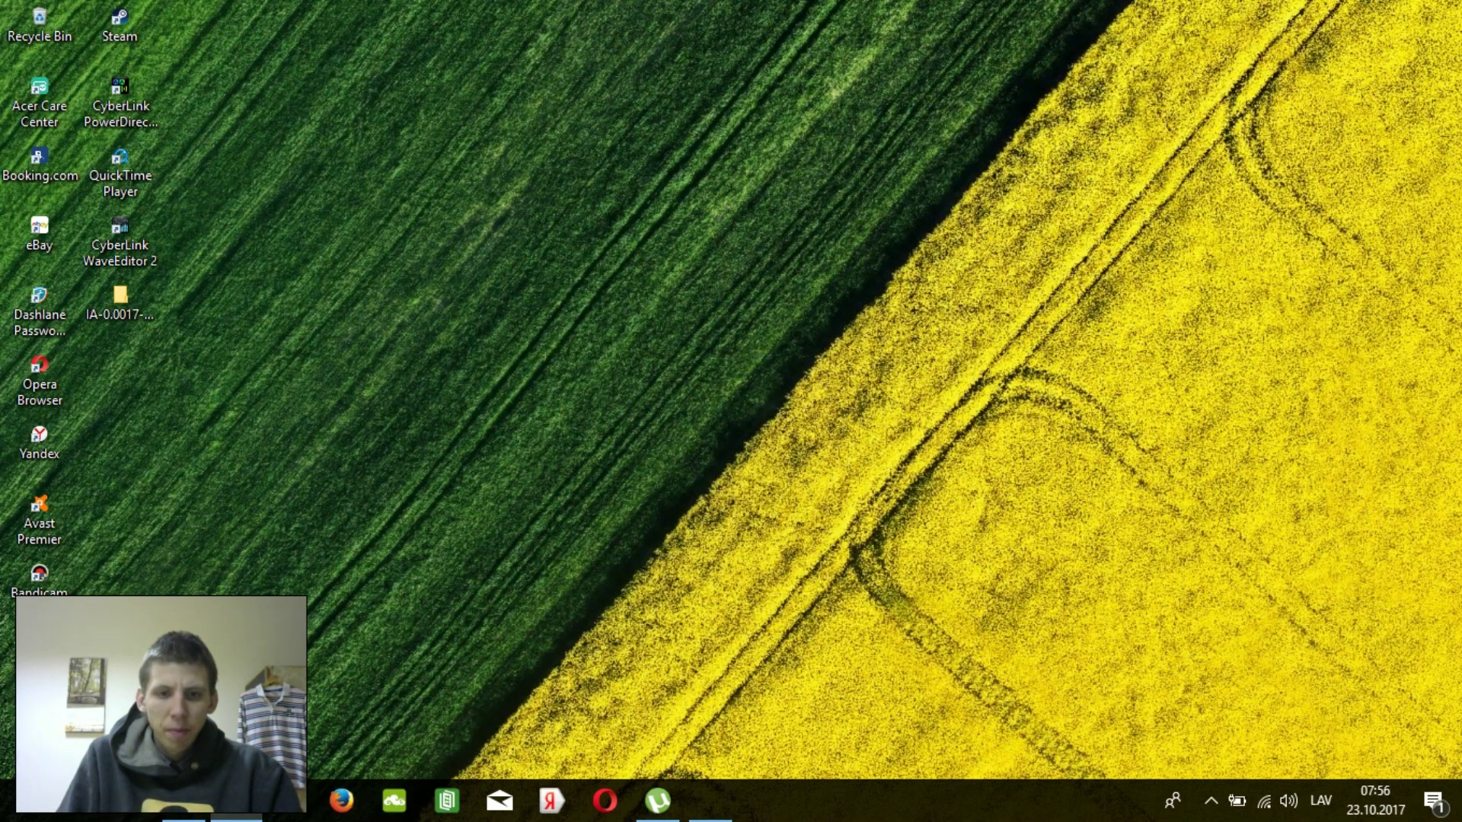
pyautogui.moveTo(711, 800)
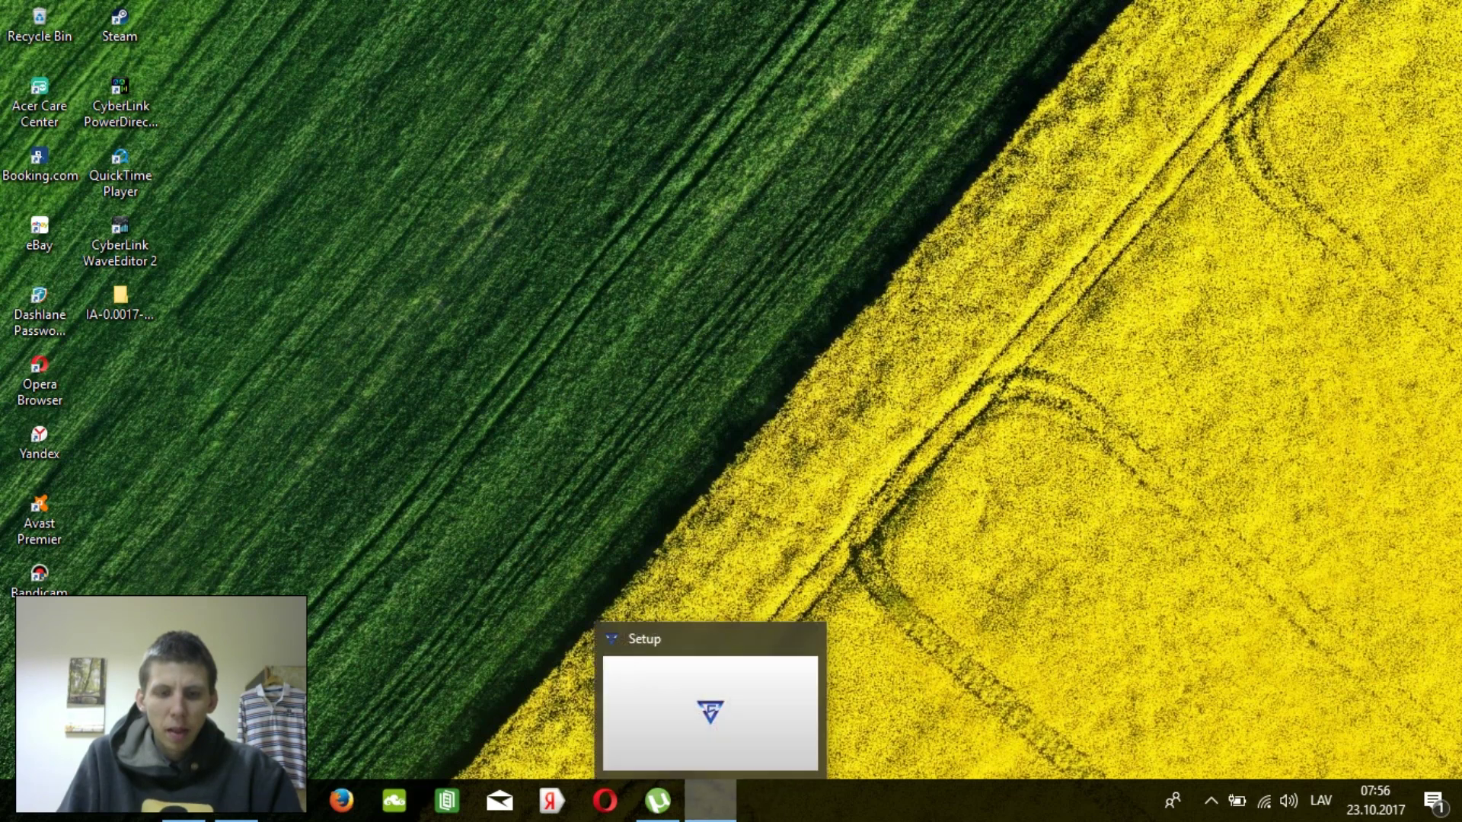
pyautogui.moveTo(711, 712)
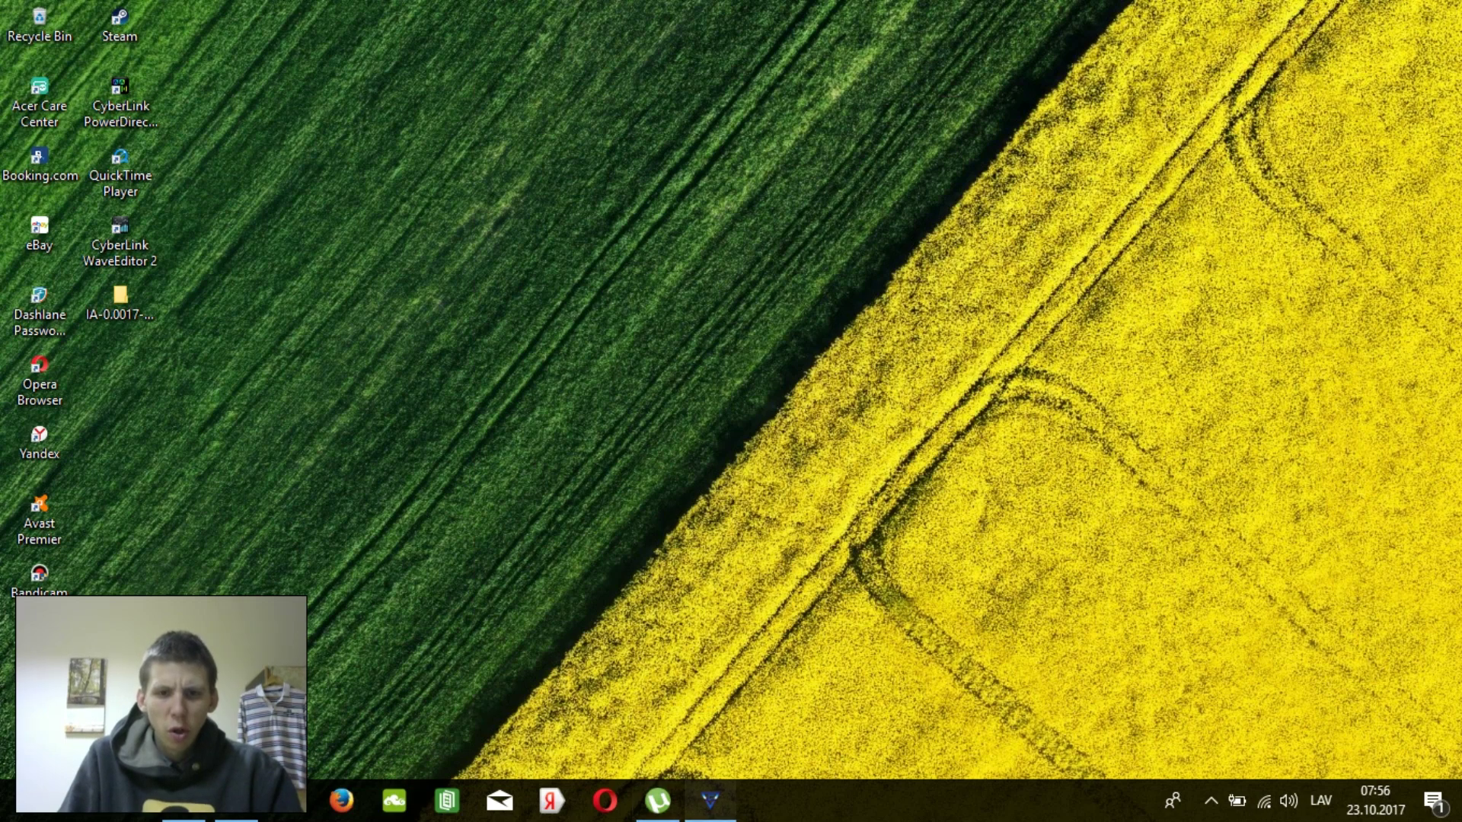
pyautogui.click(710, 799)
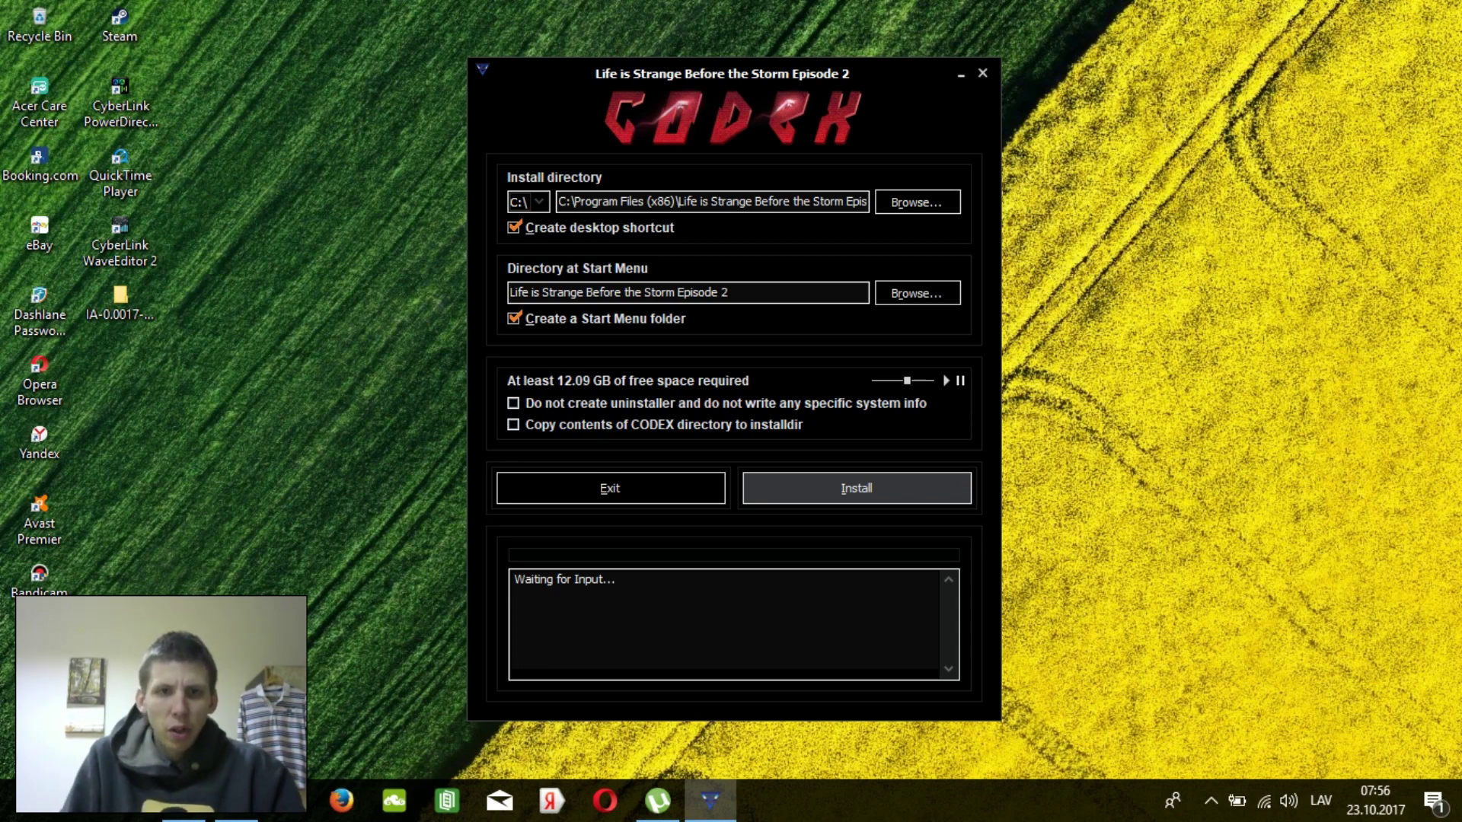
# Install Episode 2 to C:\Program Files (x86), keeping the default shortcut checkboxes.
pyautogui.moveTo(722, 74); pyautogui.dragTo(659, 48)
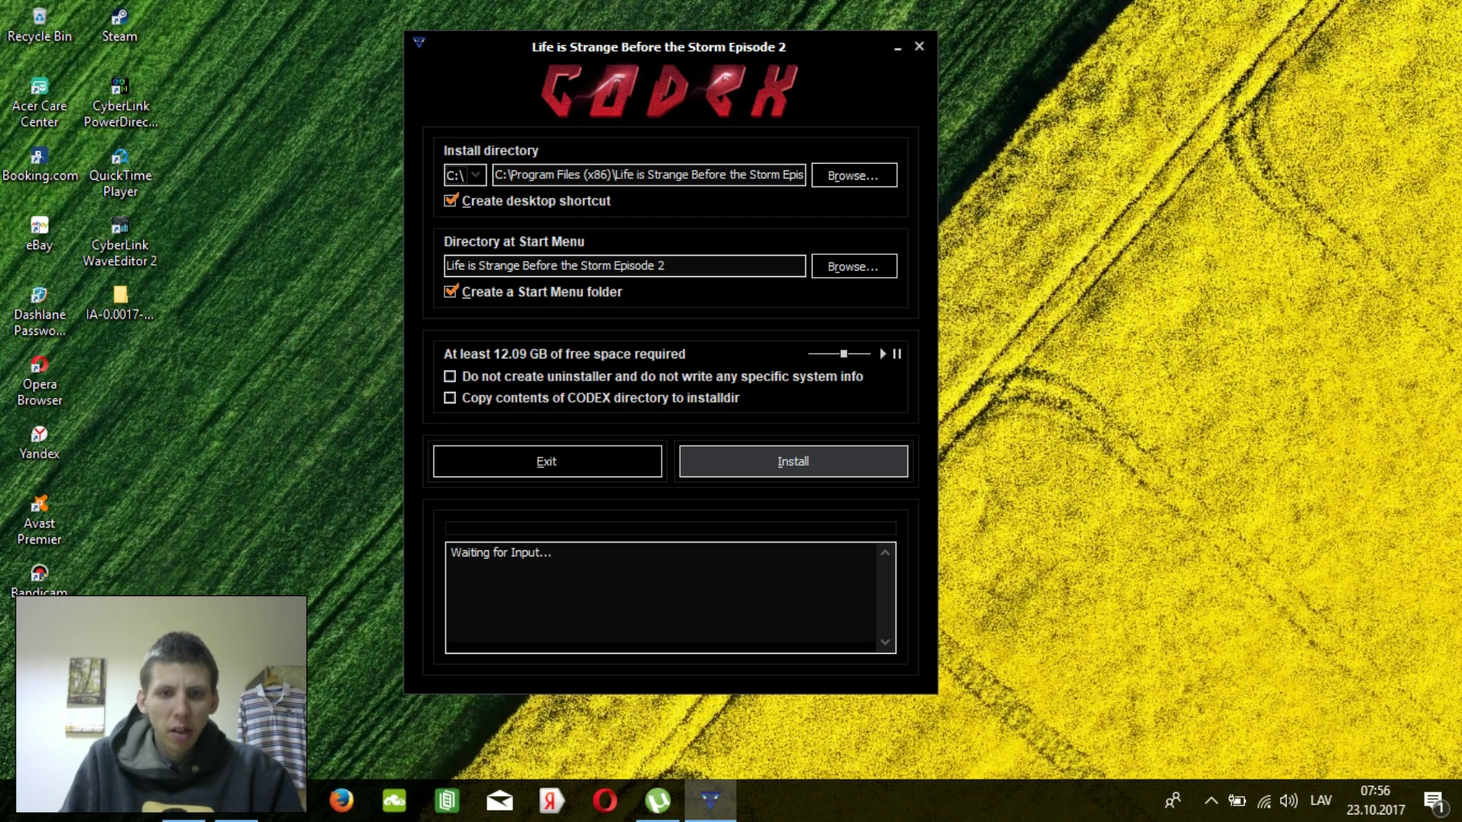
pyautogui.click(793, 461)
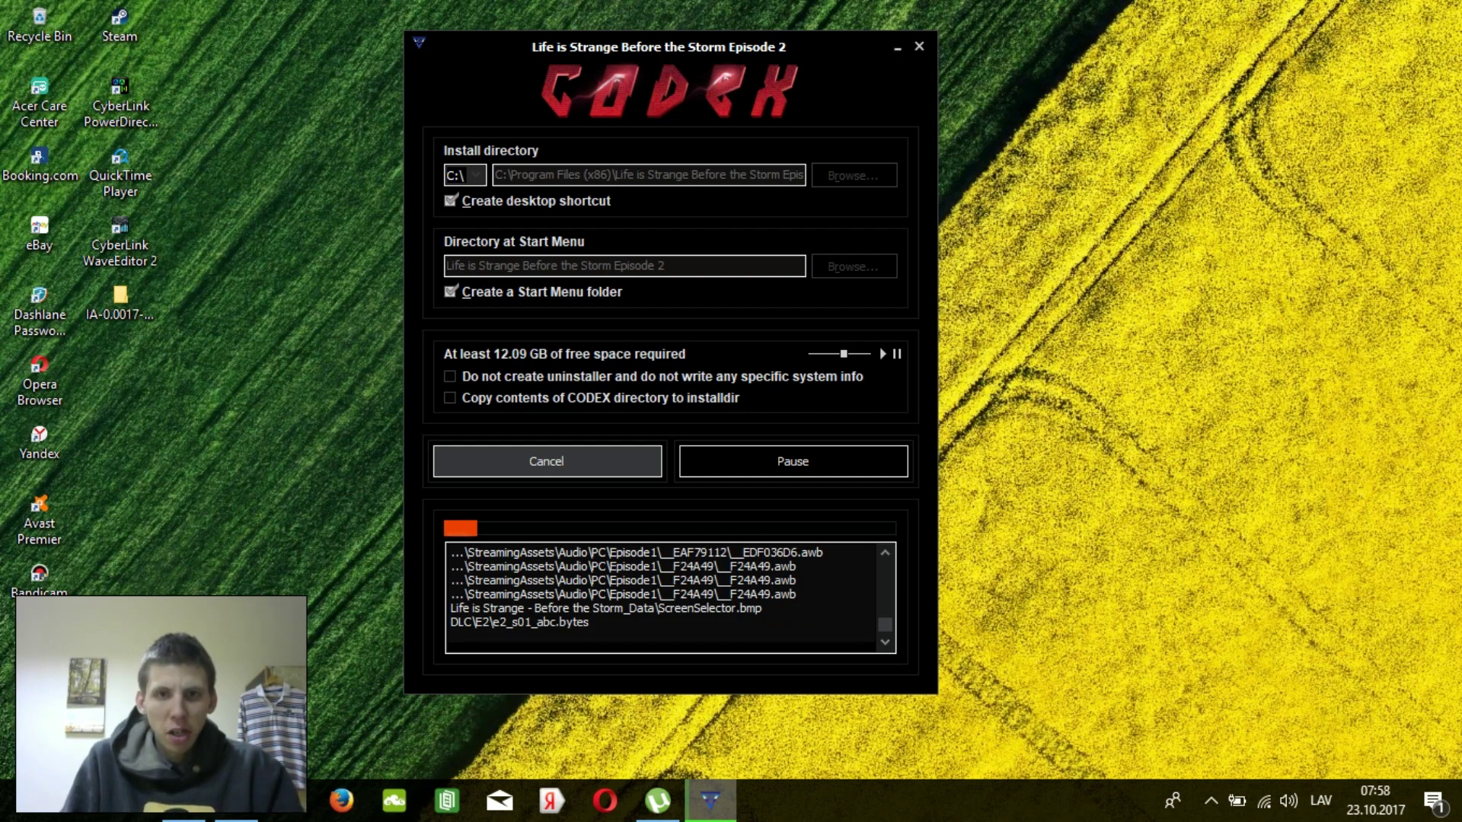
# Open the CODEX folder on DVD Drive (E:) to view its three files, then minimize it.
pyautogui.click(710, 802)
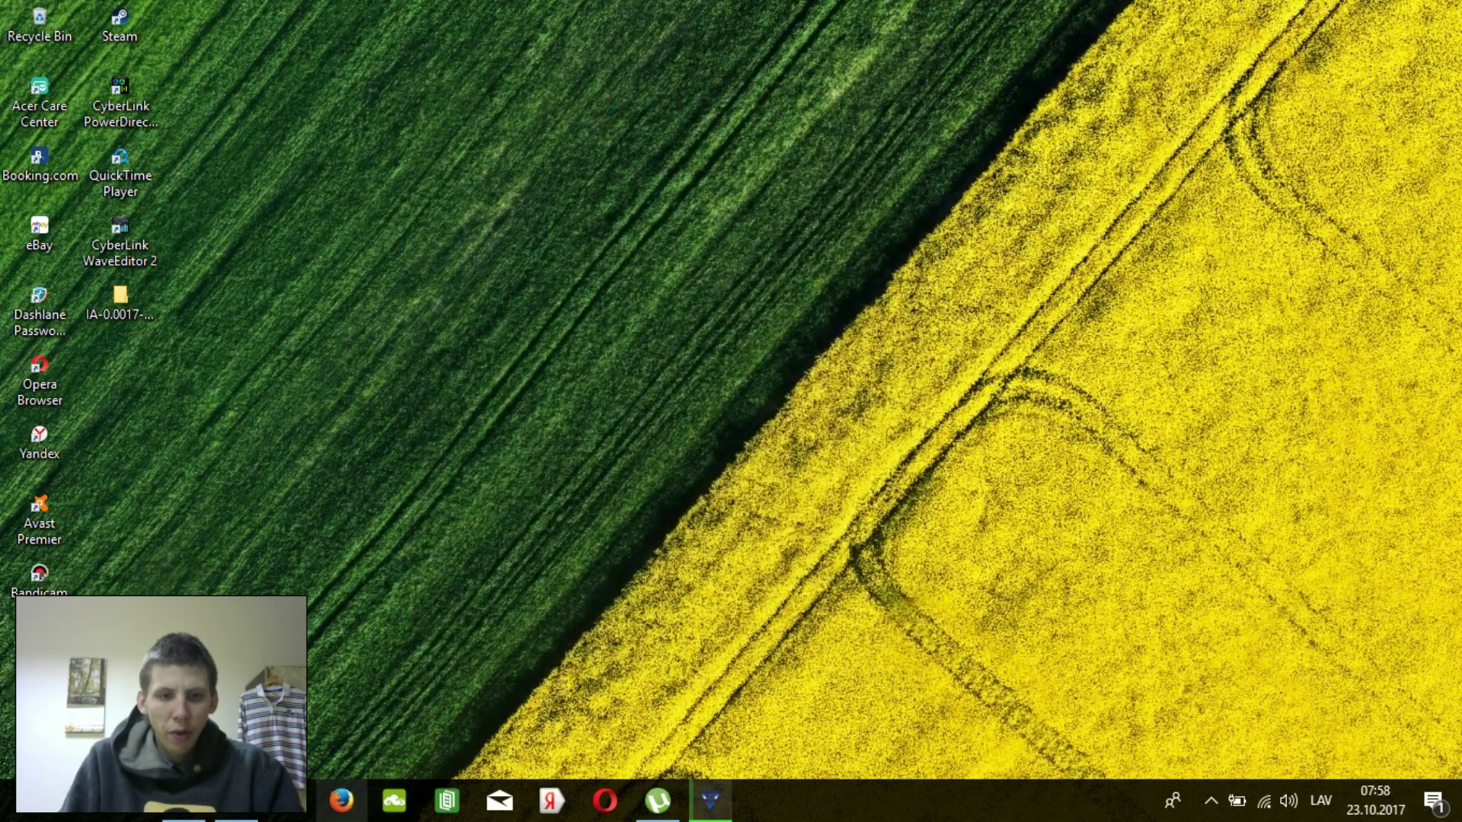
pyautogui.click(236, 801)
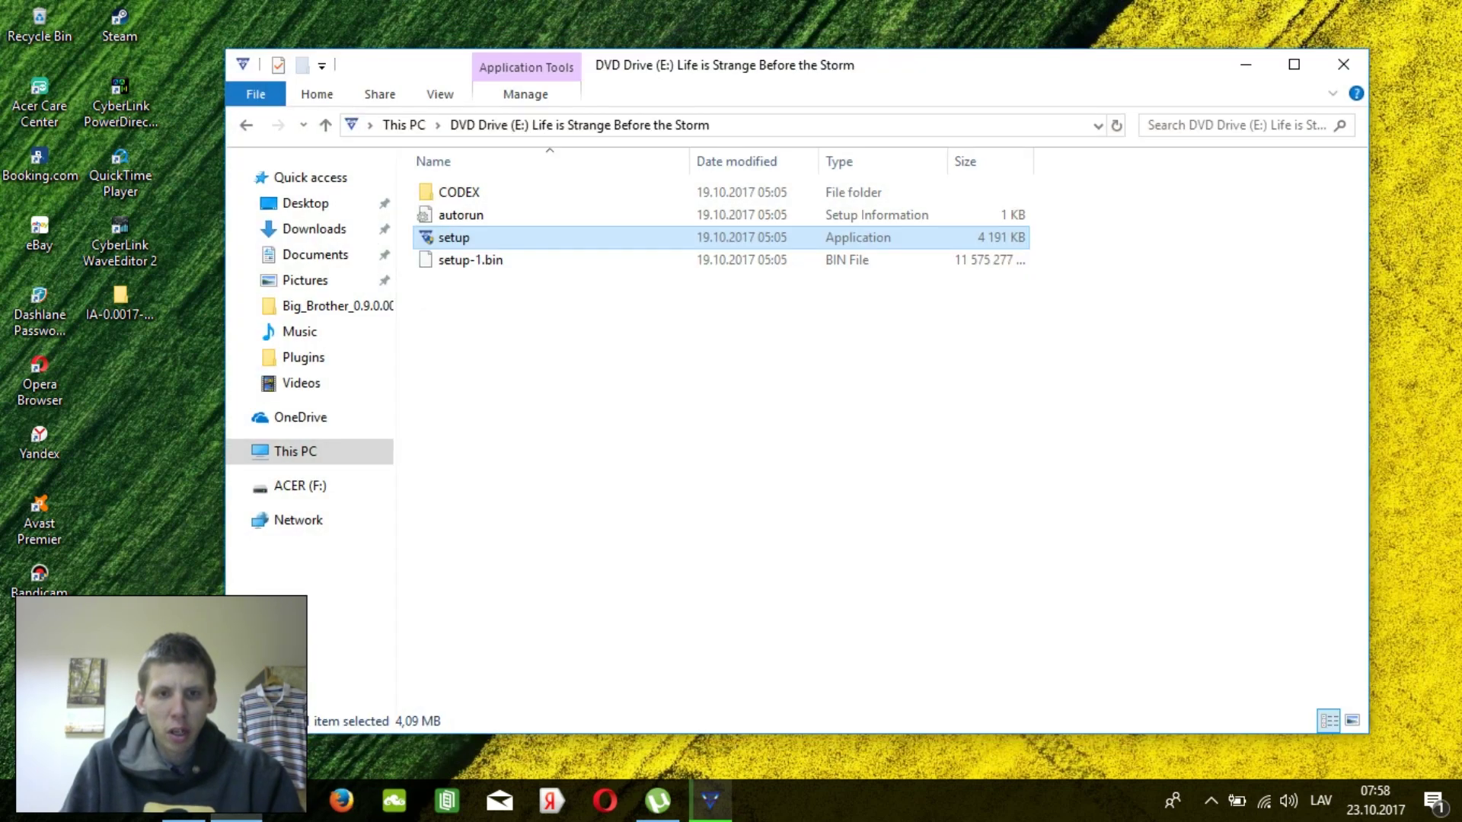
pyautogui.click(564, 396)
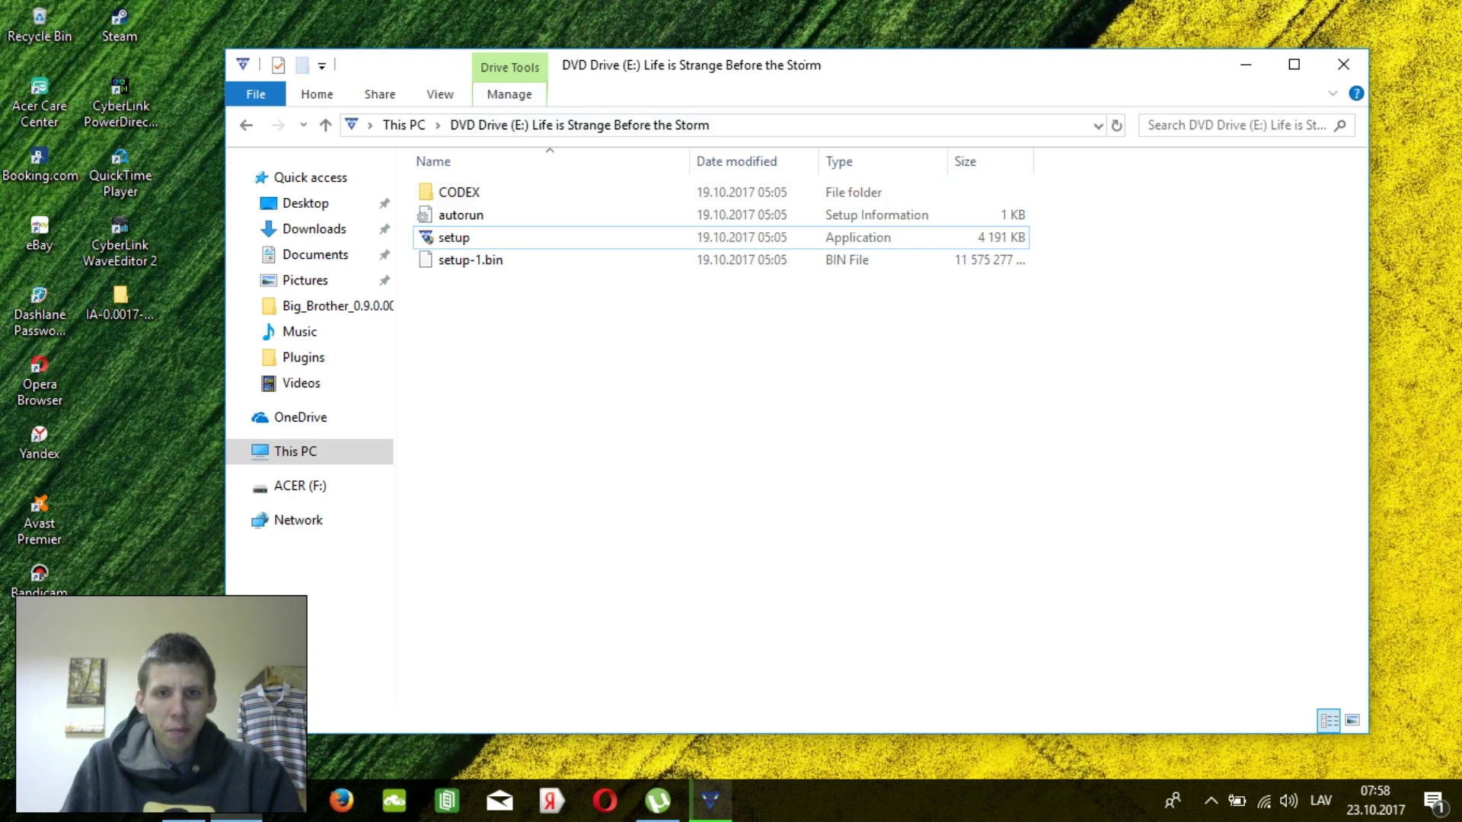
pyautogui.moveTo(647, 65); pyautogui.dragTo(676, 47)
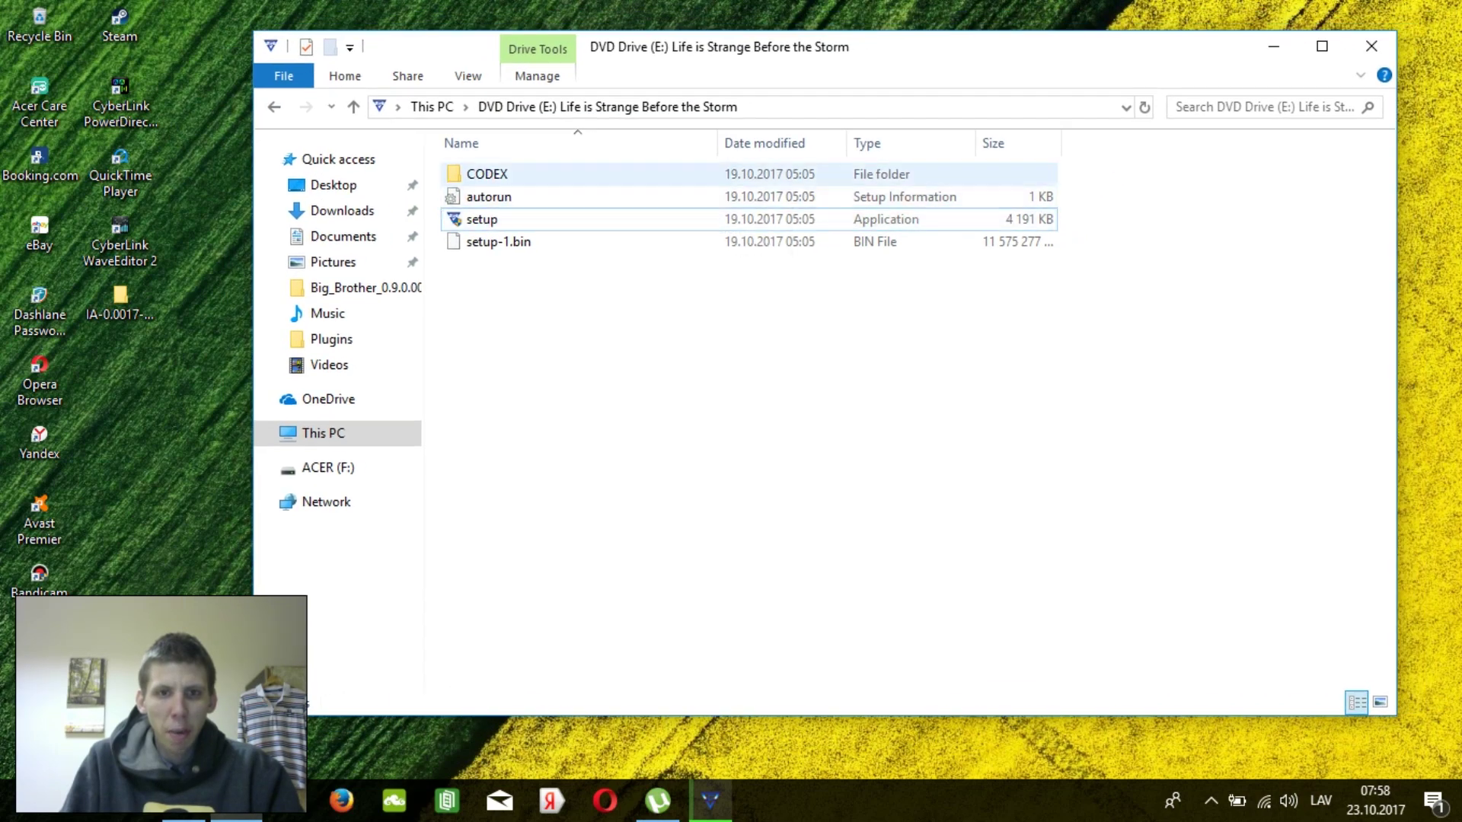
pyautogui.doubleClick(487, 175)
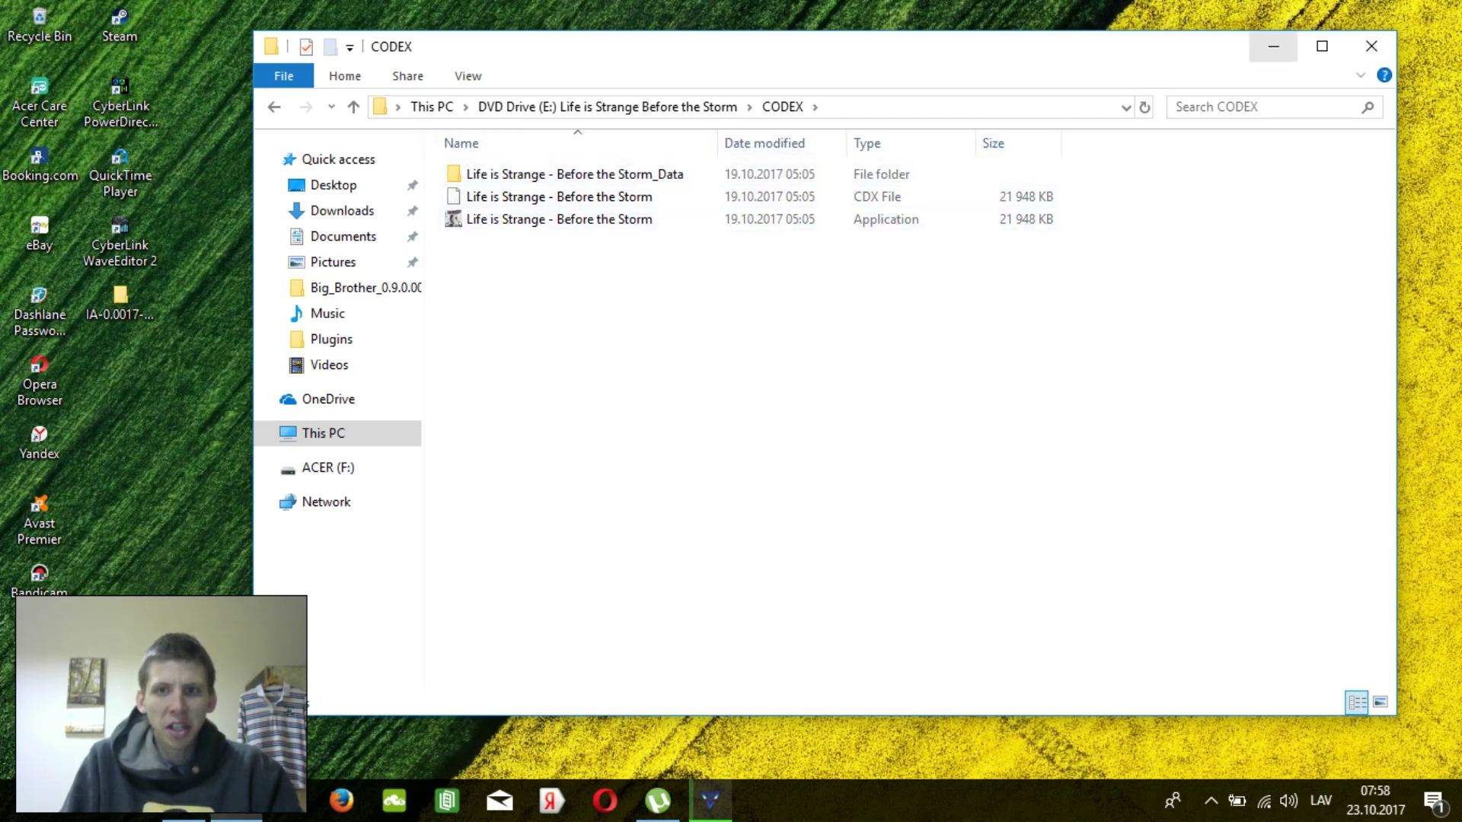
pyautogui.click(1274, 46)
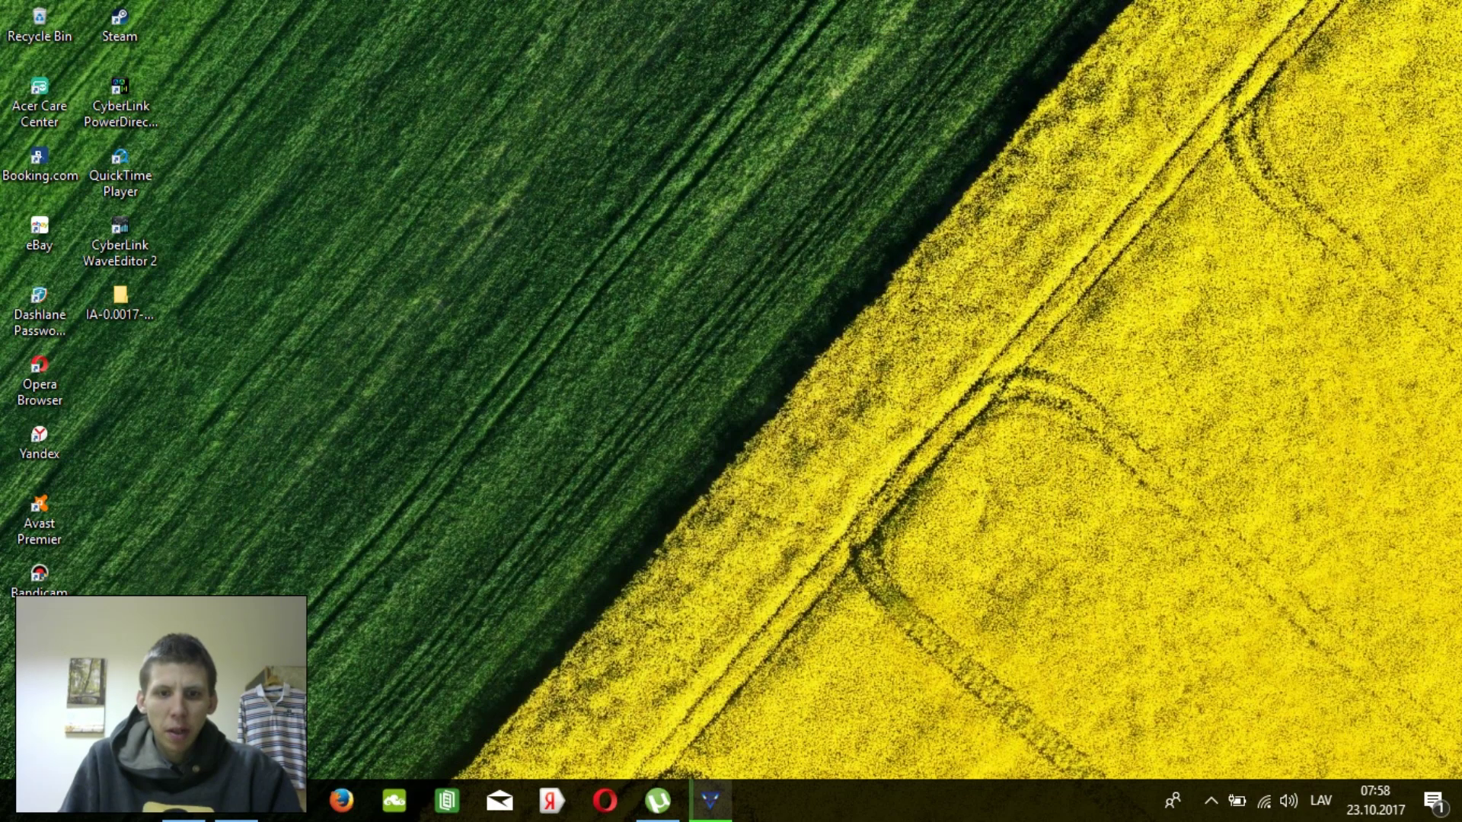
# Bring back the installer and finish it once it reports Successfully Installed.
pyautogui.click(710, 800)
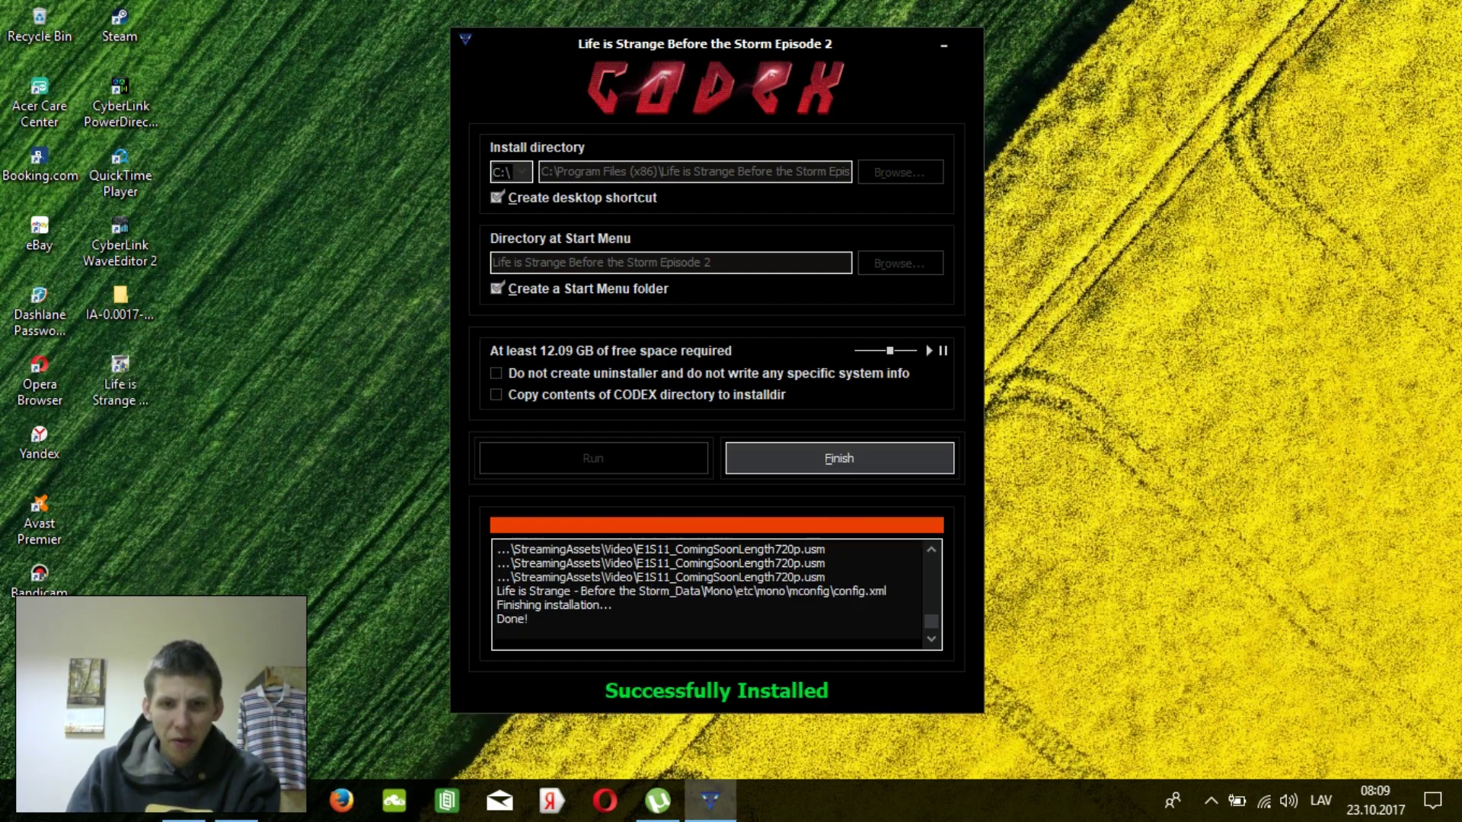
pyautogui.click(839, 458)
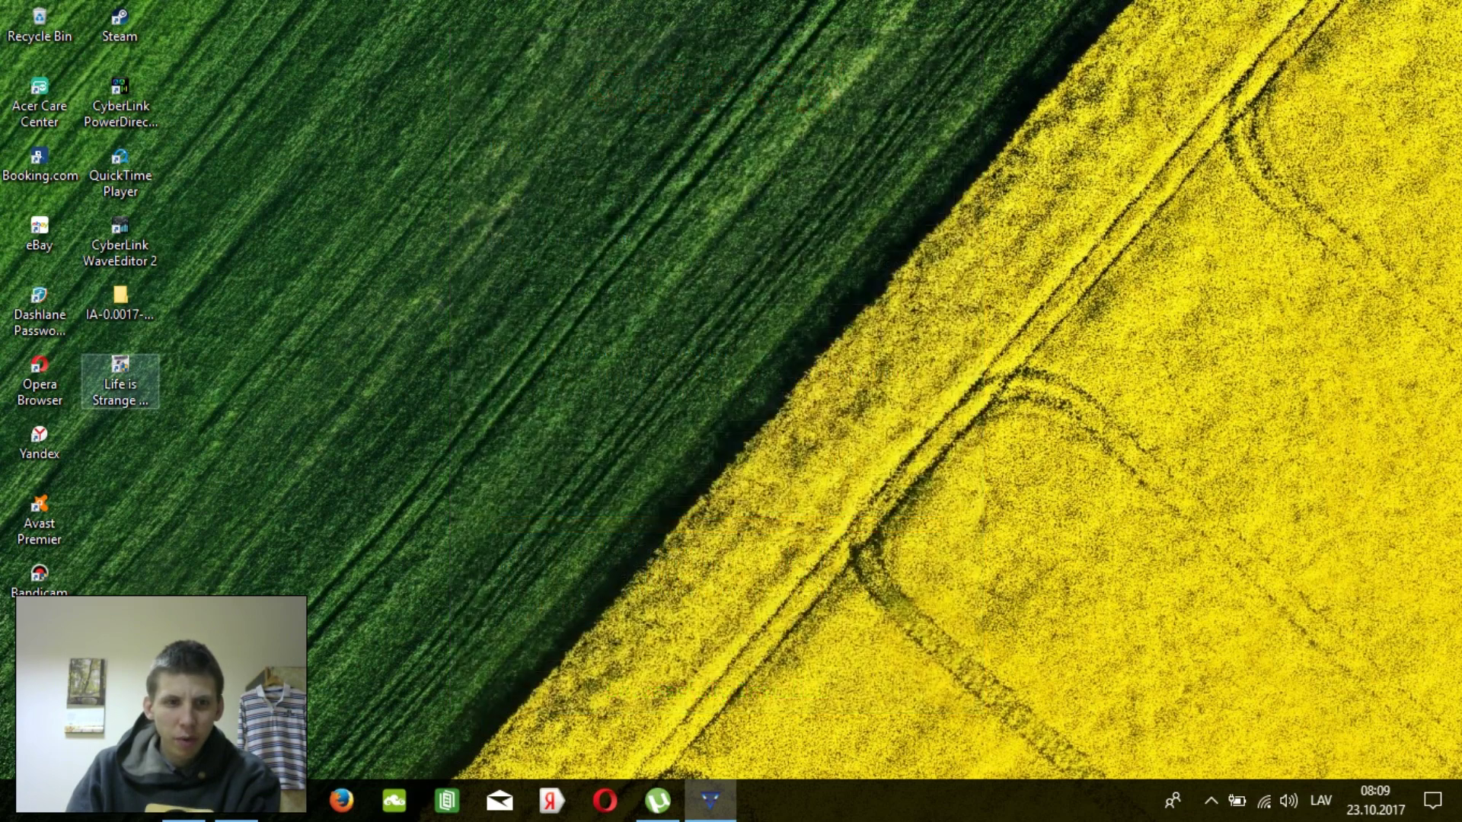
# Move the new Episode 2 desktop shortcut to open space and open its file location.
pyautogui.moveTo(120, 373); pyautogui.dragTo(400, 187)
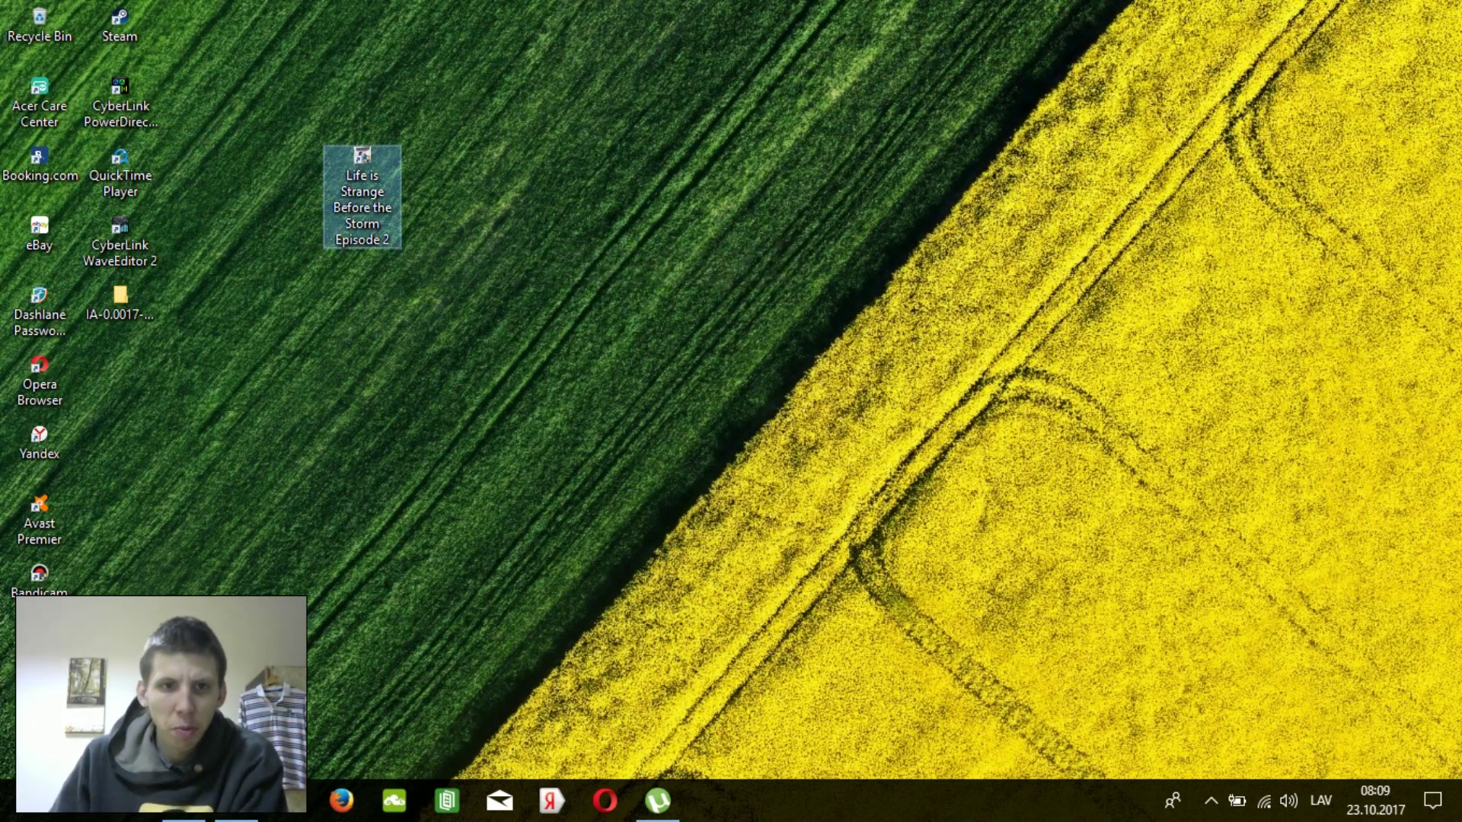
pyautogui.rightClick(349, 199)
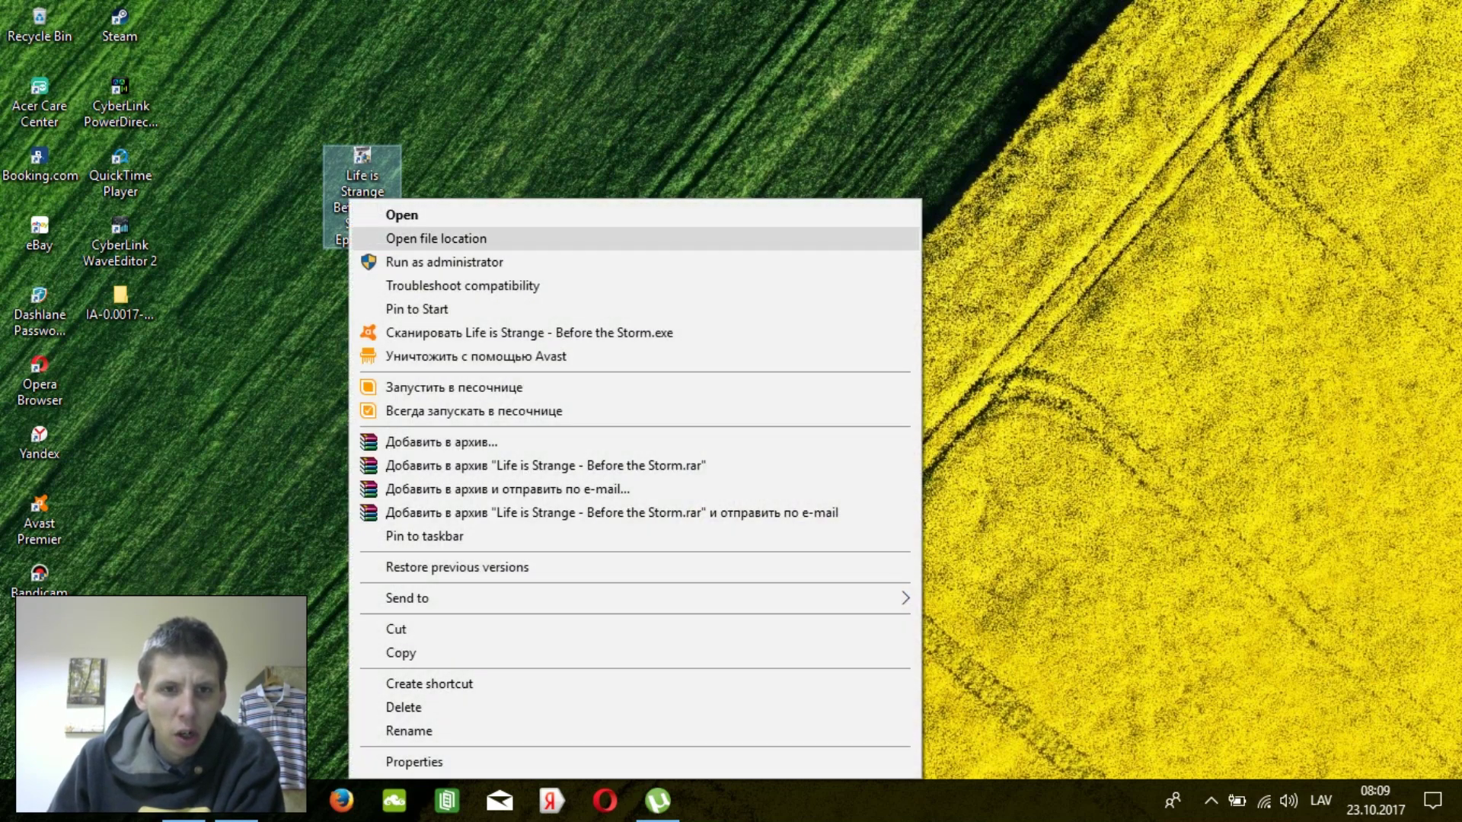
pyautogui.click(437, 239)
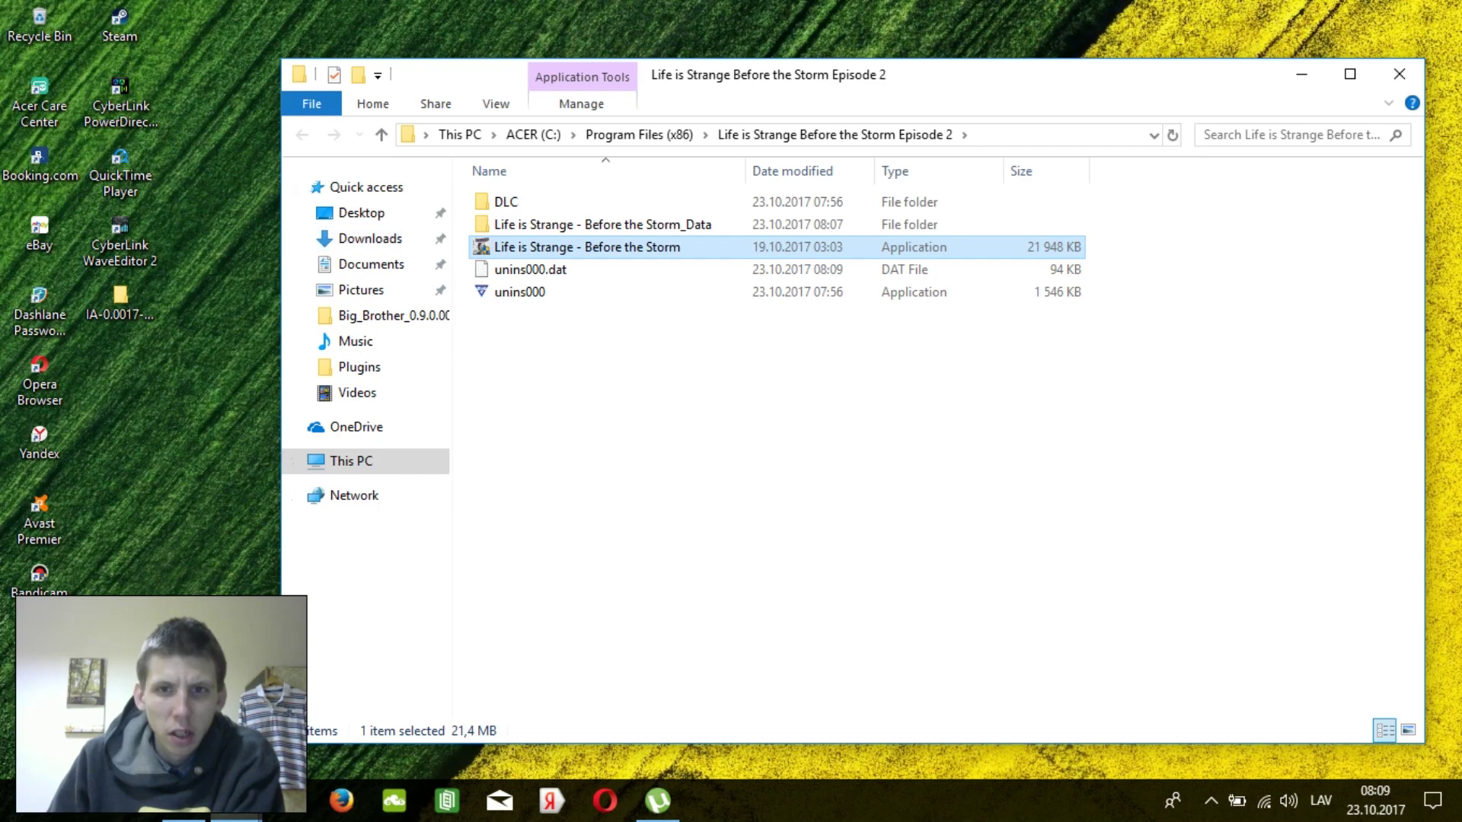
# Arrange the CODEX folder window beside the Episode 2 install folder.
pyautogui.moveTo(952, 75); pyautogui.dragTo(790, 35)
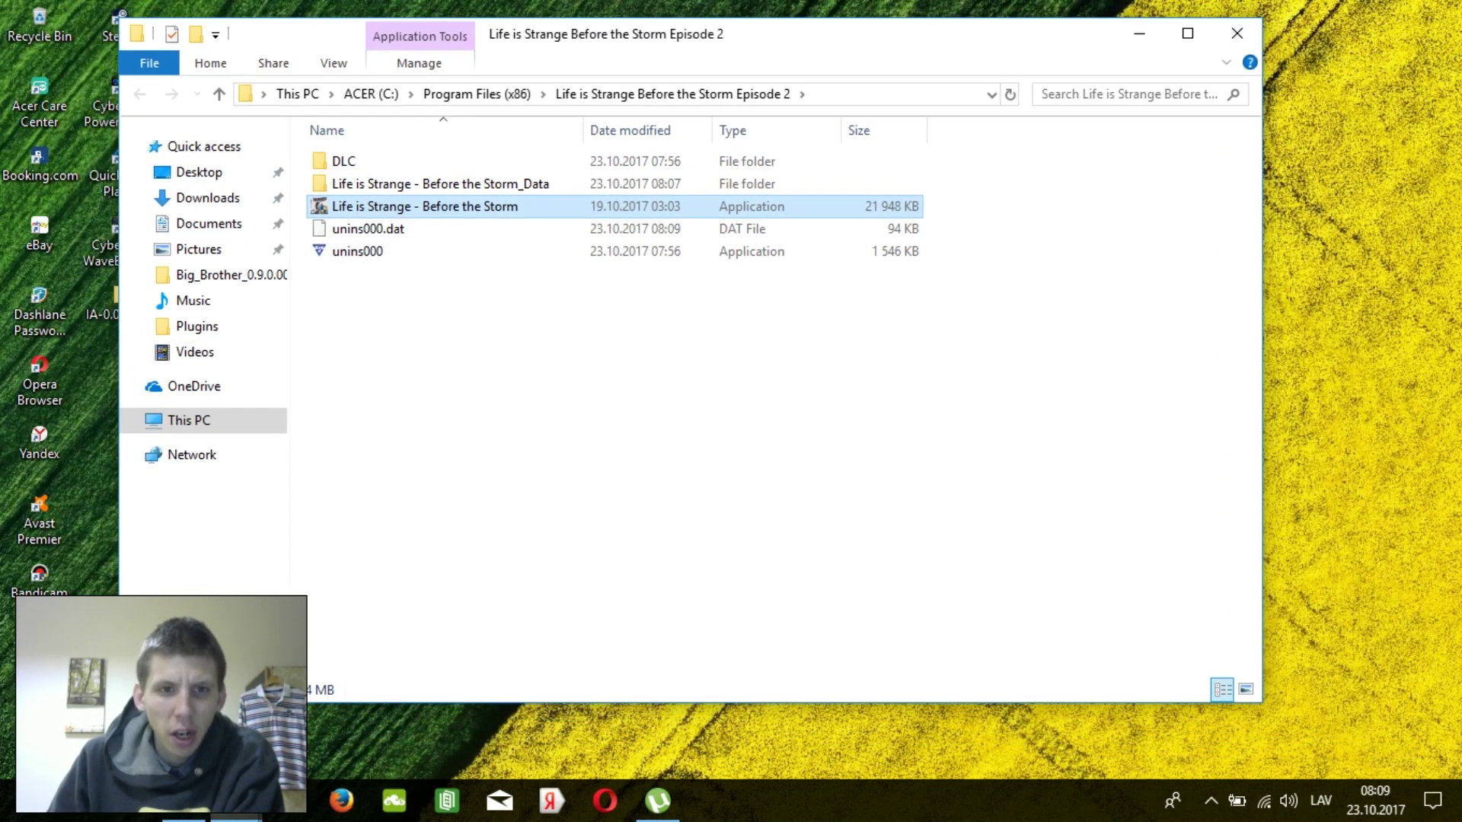
pyautogui.click(235, 801)
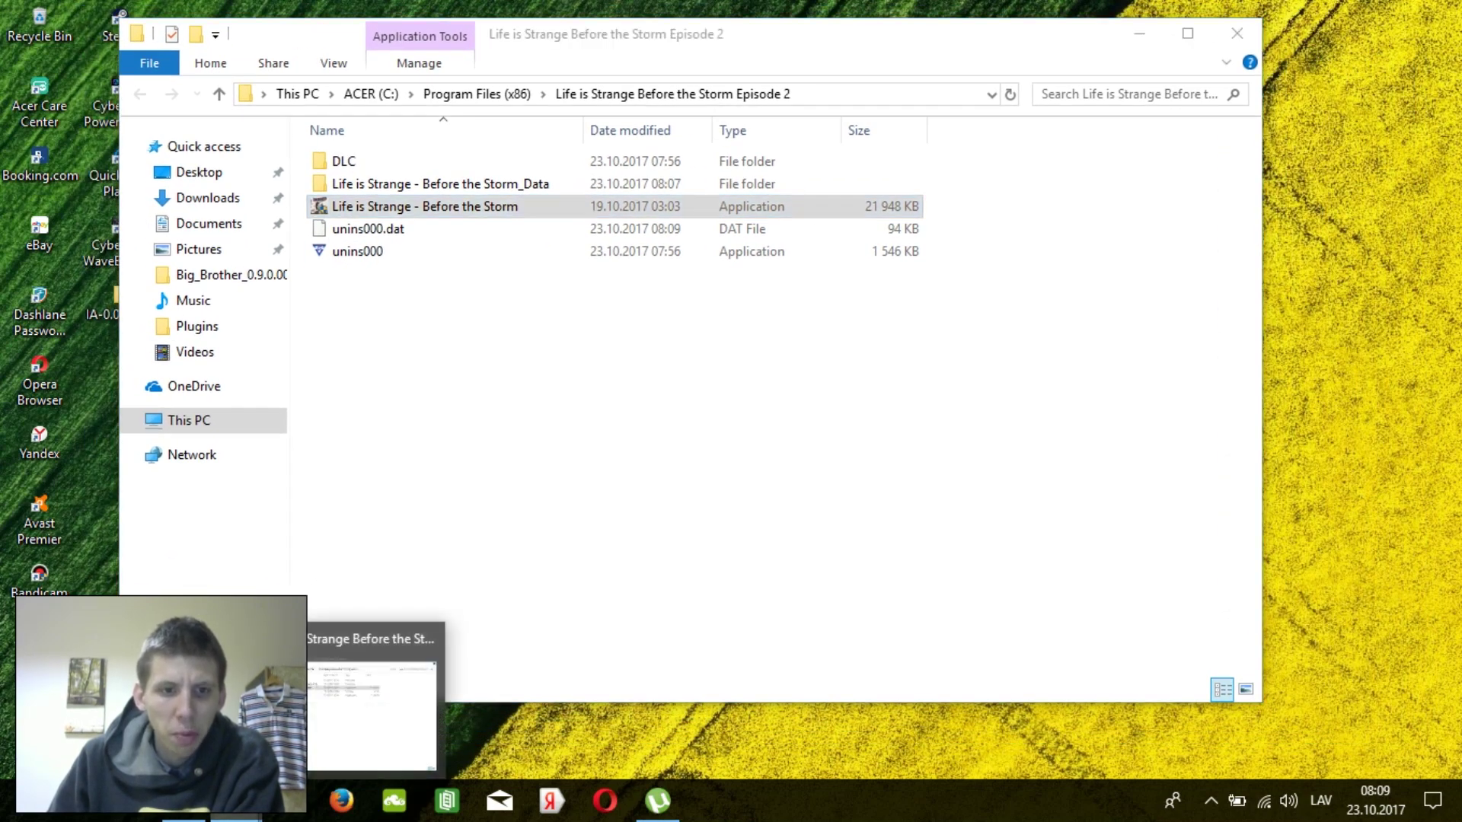
pyautogui.click(372, 708)
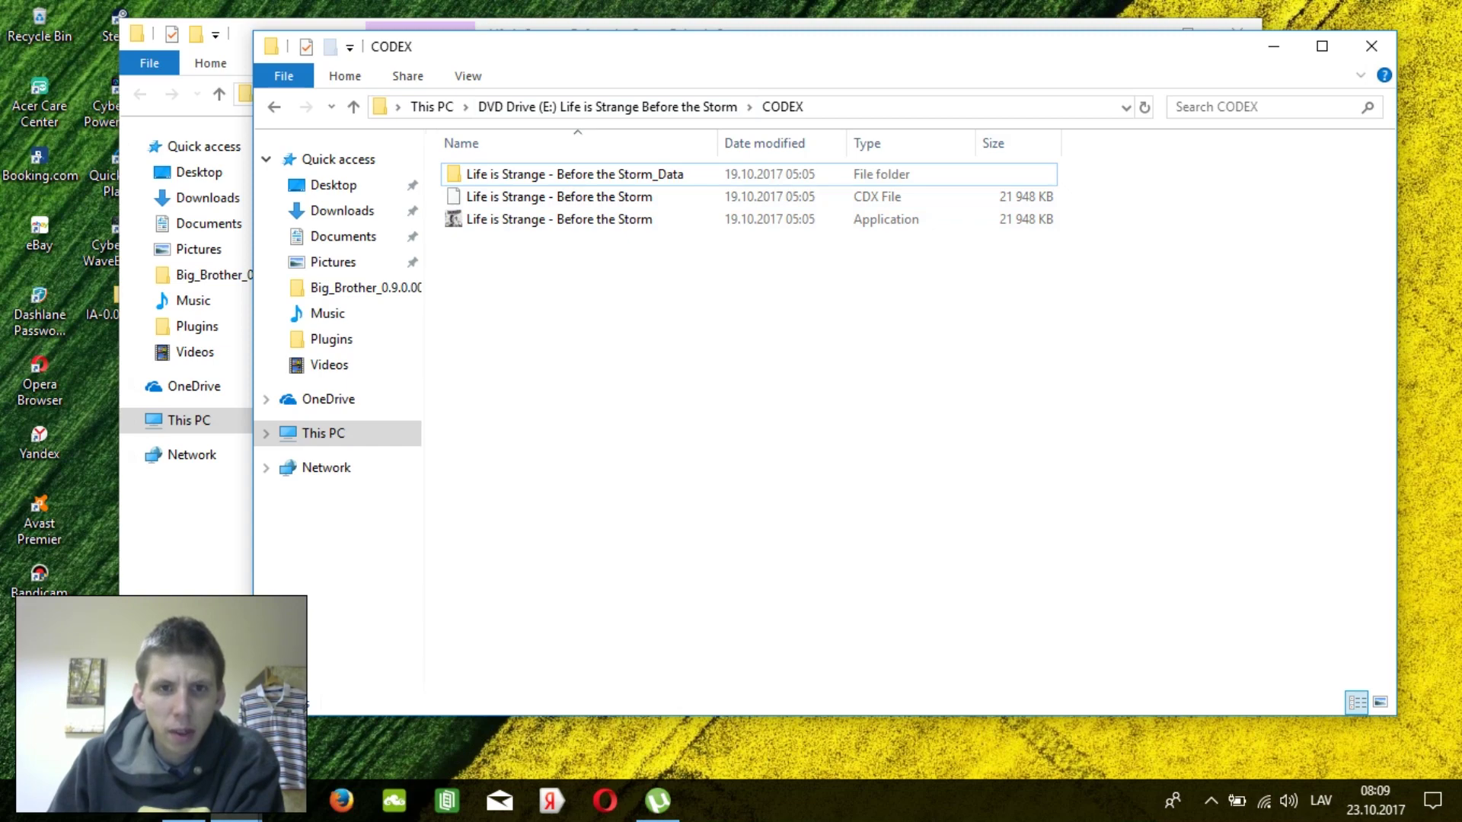
pyautogui.moveTo(761, 48); pyautogui.dragTo(1216, 17)
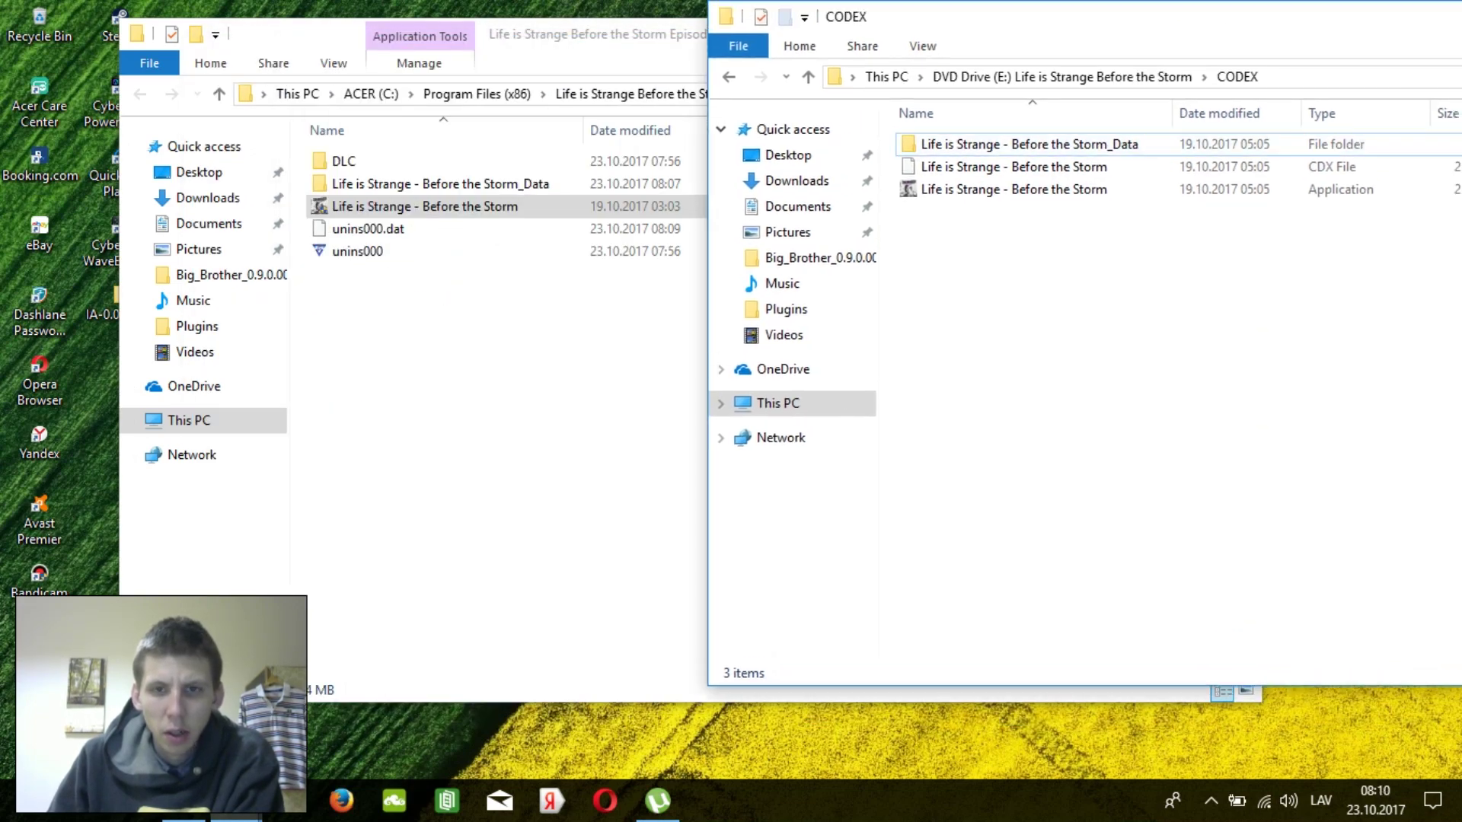
# Select the CDX file and game application in CODEX and drag them into the install folder.
pyautogui.click(1014, 190)
pyautogui.click(1029, 145)
pyautogui.click(1014, 189)
pyautogui.click(1014, 167)
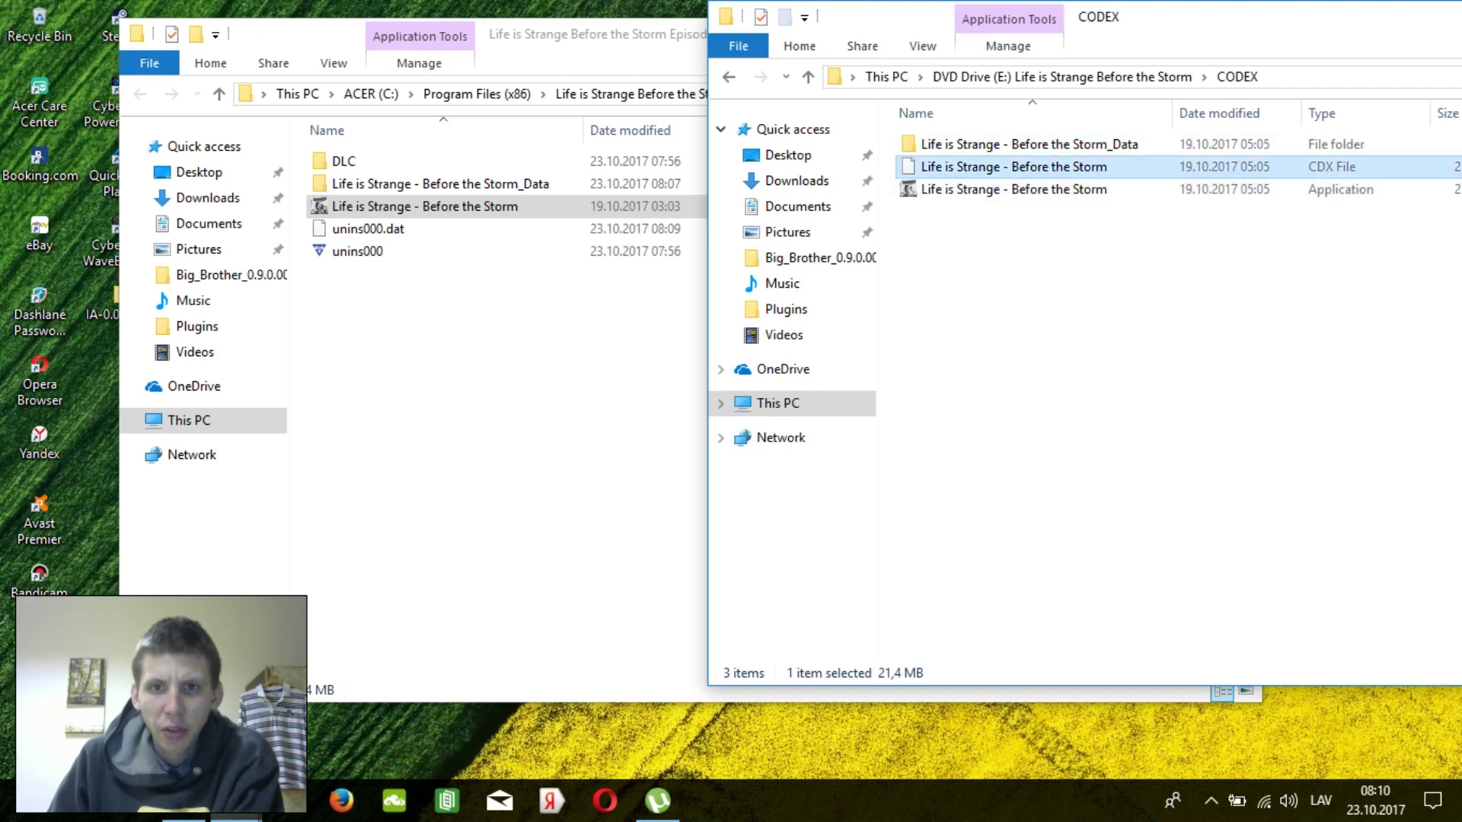
pyautogui.click(1014, 190)
pyautogui.click(1029, 145)
pyautogui.click(1014, 167)
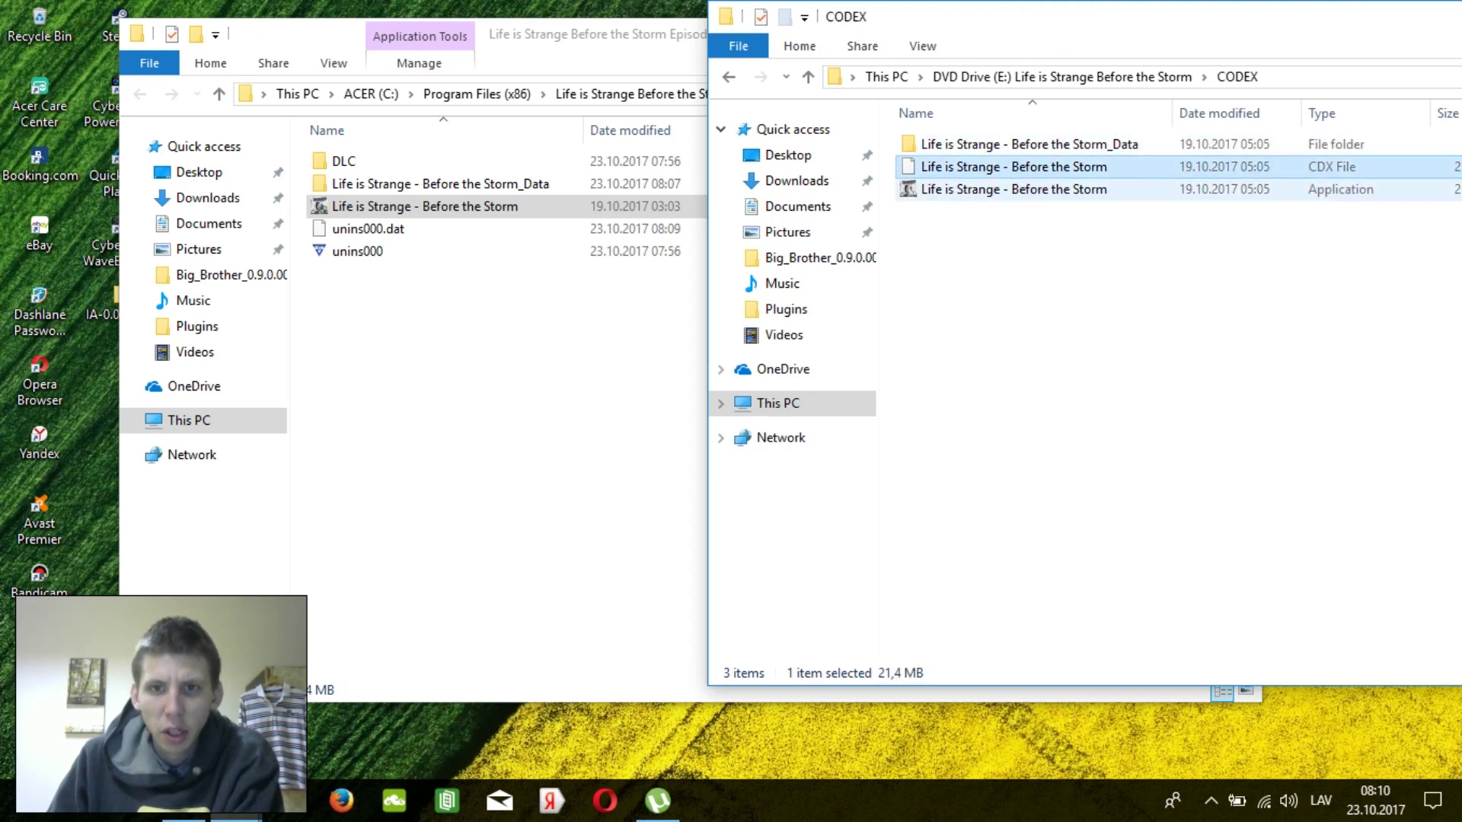
pyautogui.click(1013, 188)
pyautogui.click(1013, 166)
pyautogui.click(1012, 189)
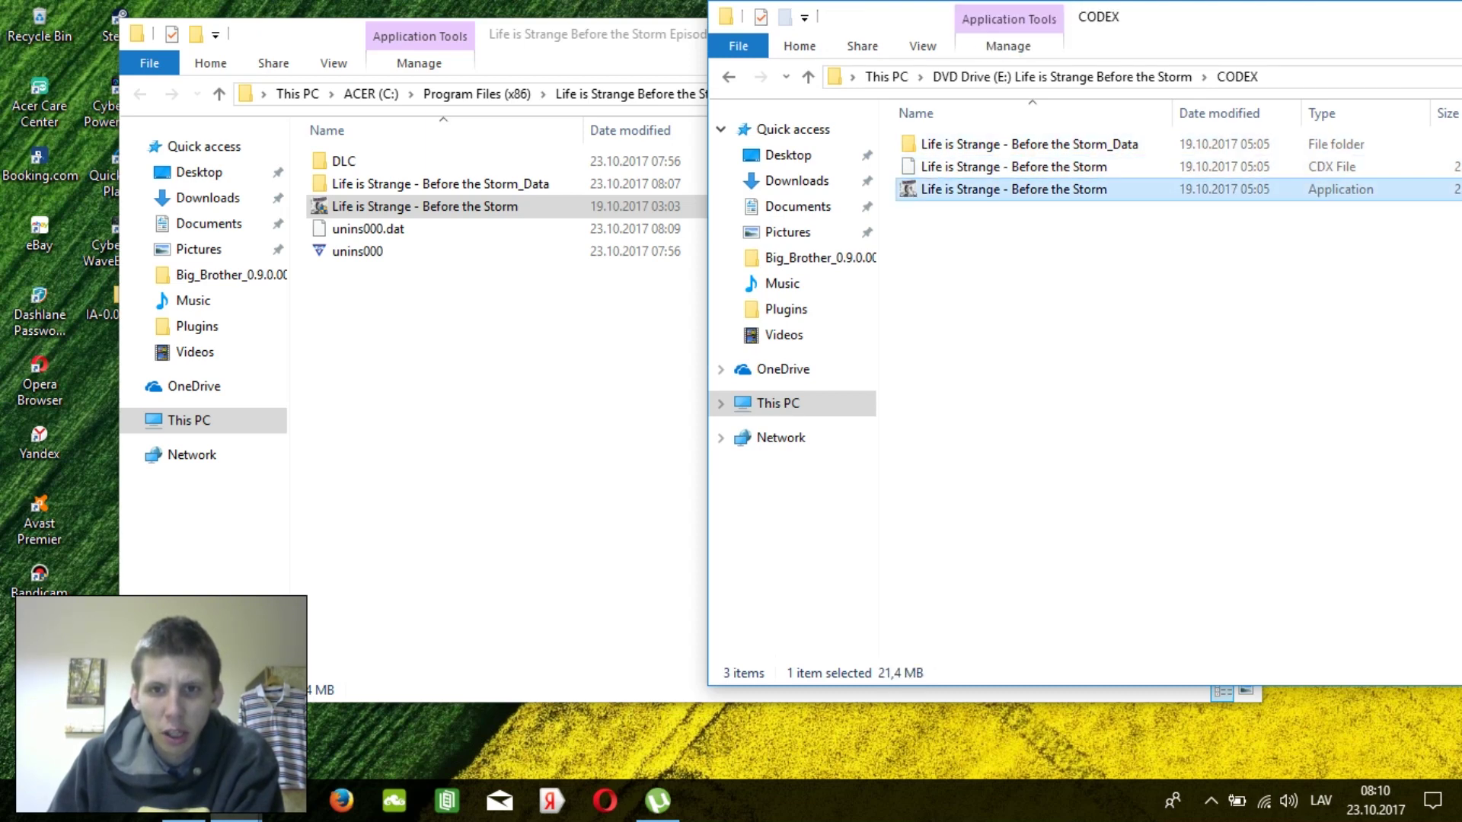
pyautogui.click(1013, 166)
pyautogui.moveTo(1014, 230); pyautogui.dragTo(423, 441)
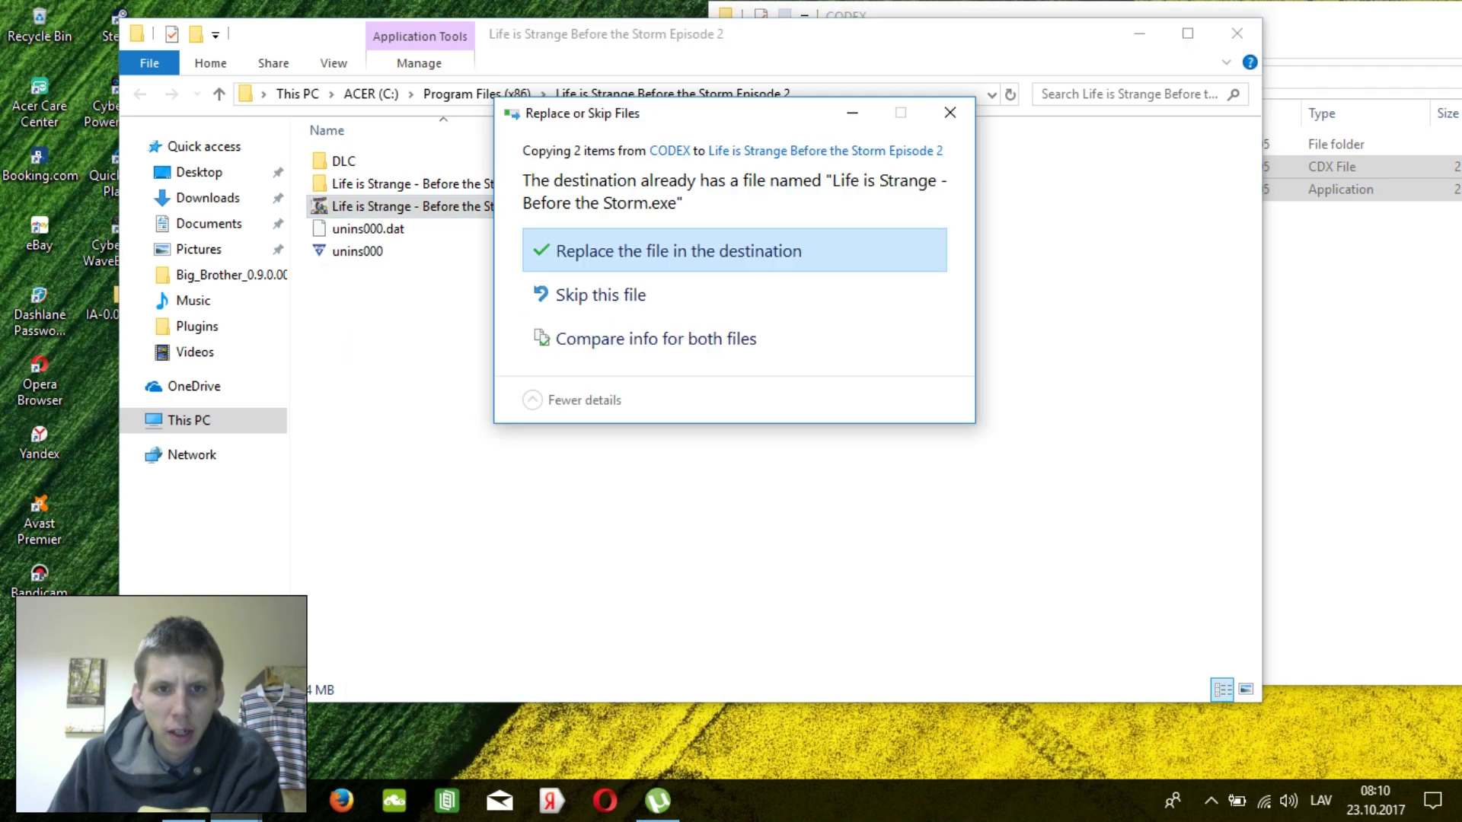
# Replace the existing game executable for all items and grant administrator permission to complete the copy.
pyautogui.click(663, 255)
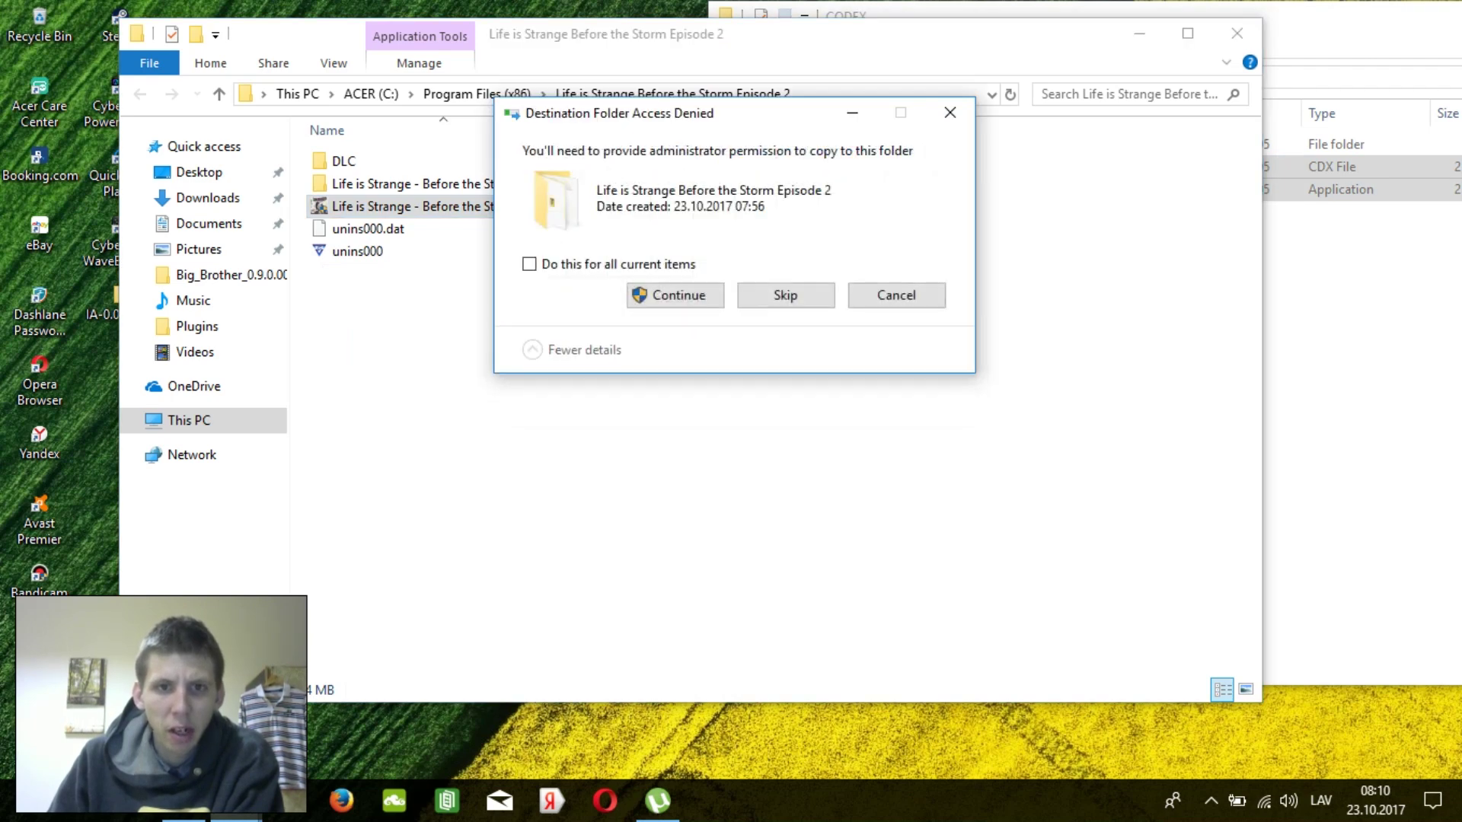
pyautogui.click(529, 264)
pyautogui.click(674, 295)
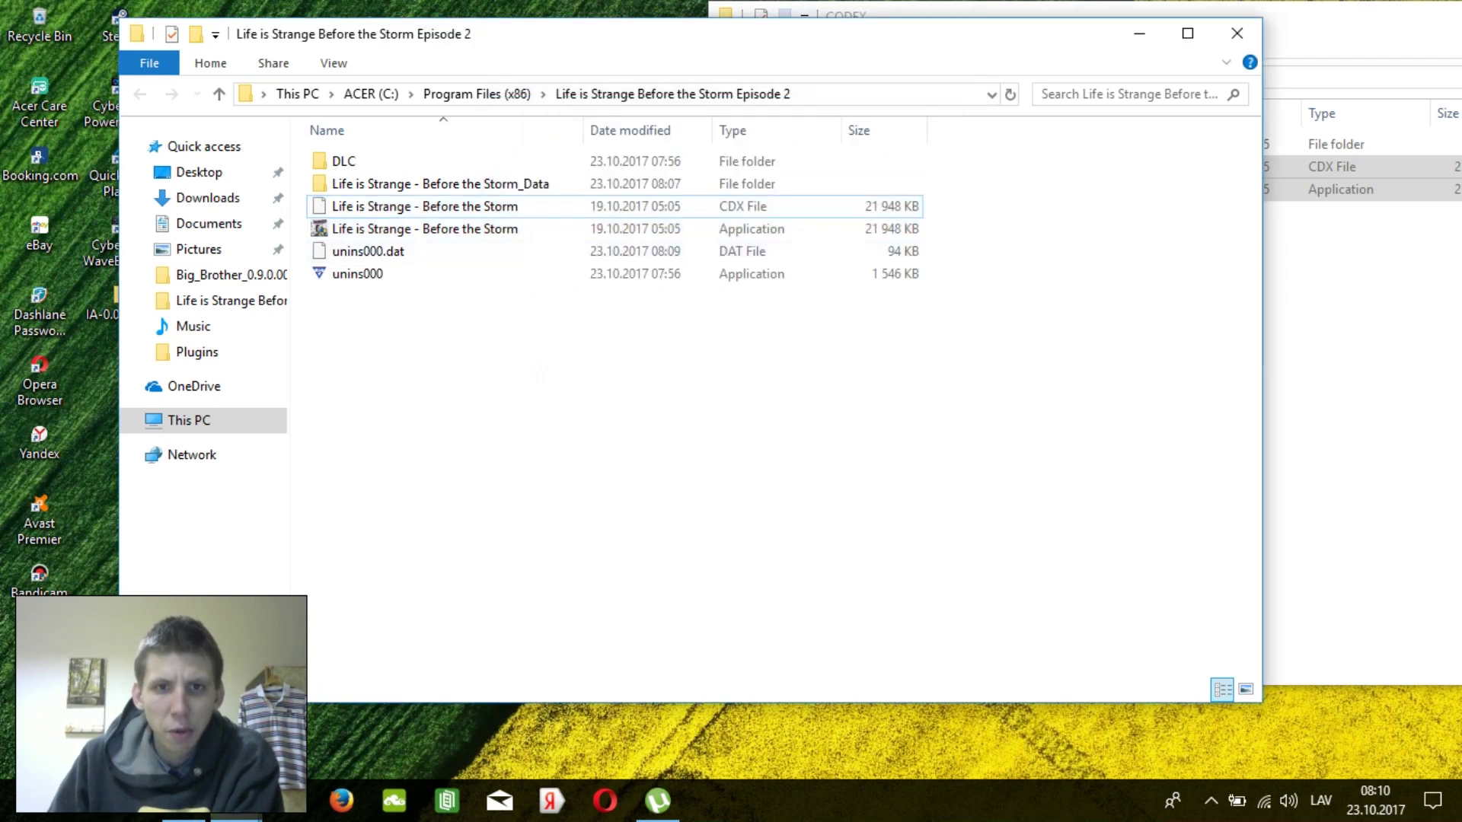
pyautogui.moveTo(876, 33); pyautogui.dragTo(821, 42)
# Open CODEX\Storm_Data\Plugins and the installed game's Storm_Data\Plugins folder.
pyautogui.click(990, 14)
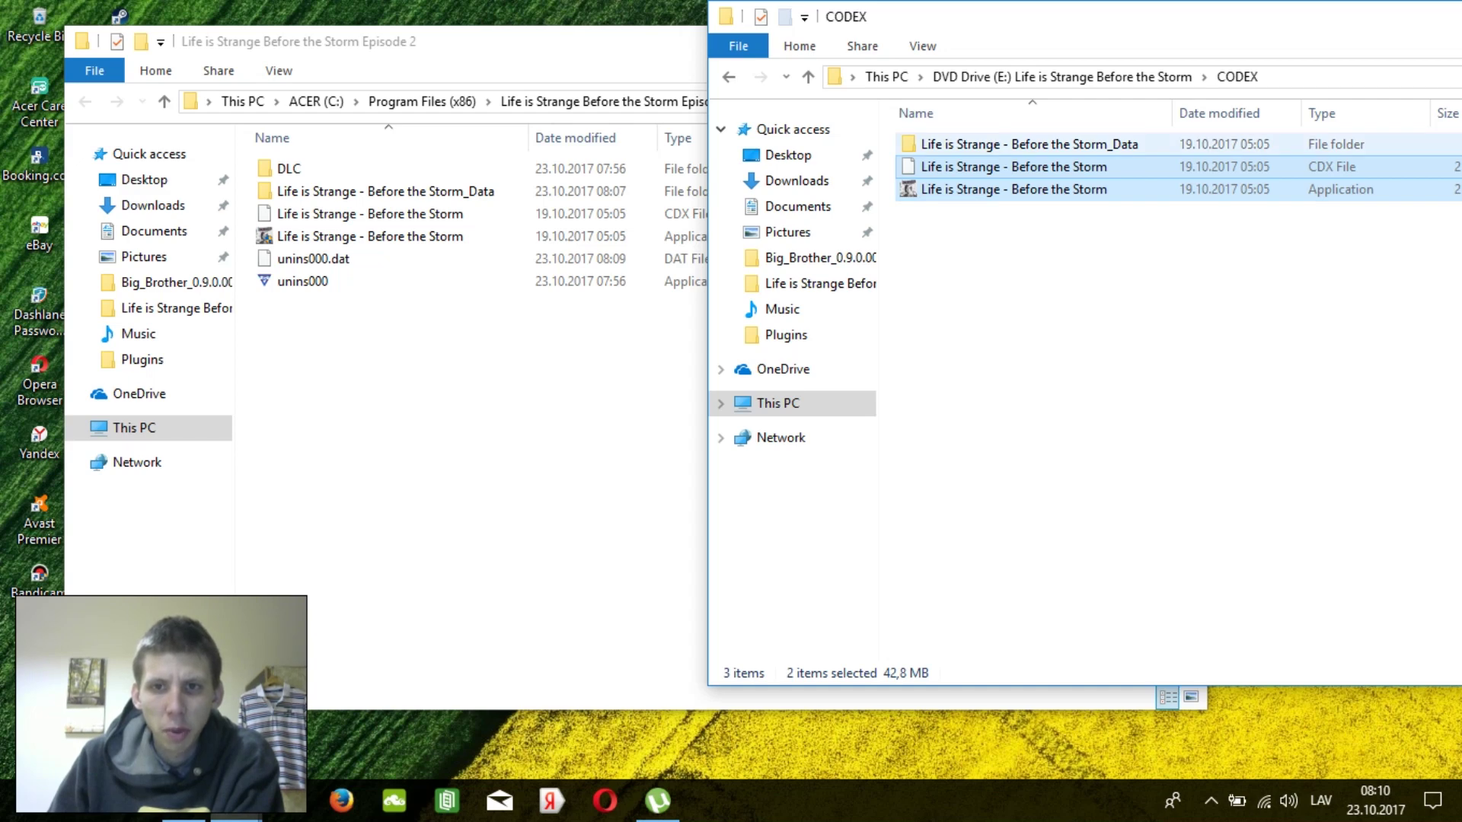
pyautogui.doubleClick(1028, 144)
pyautogui.doubleClick(1028, 144)
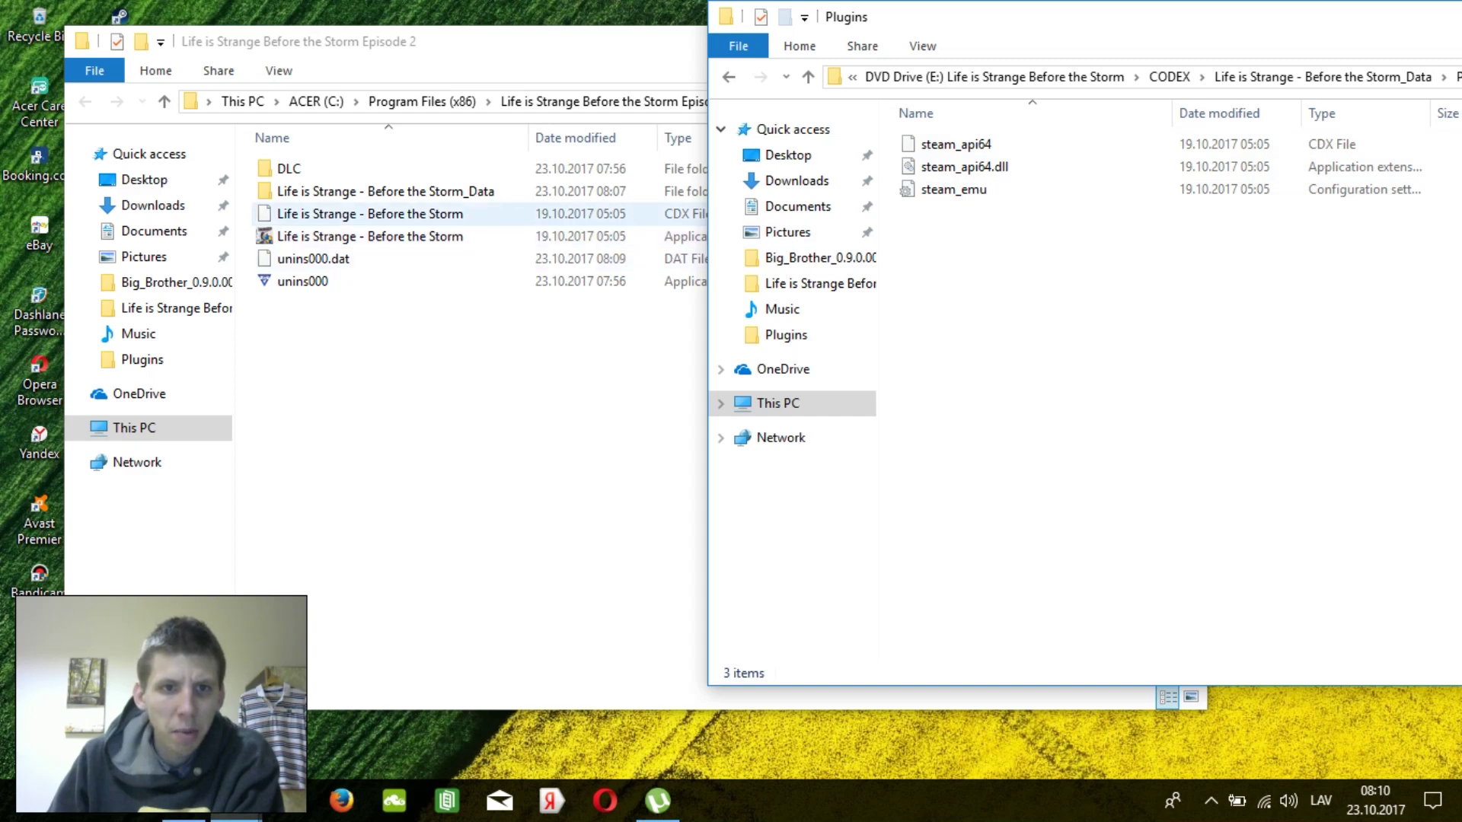
pyautogui.click(487, 358)
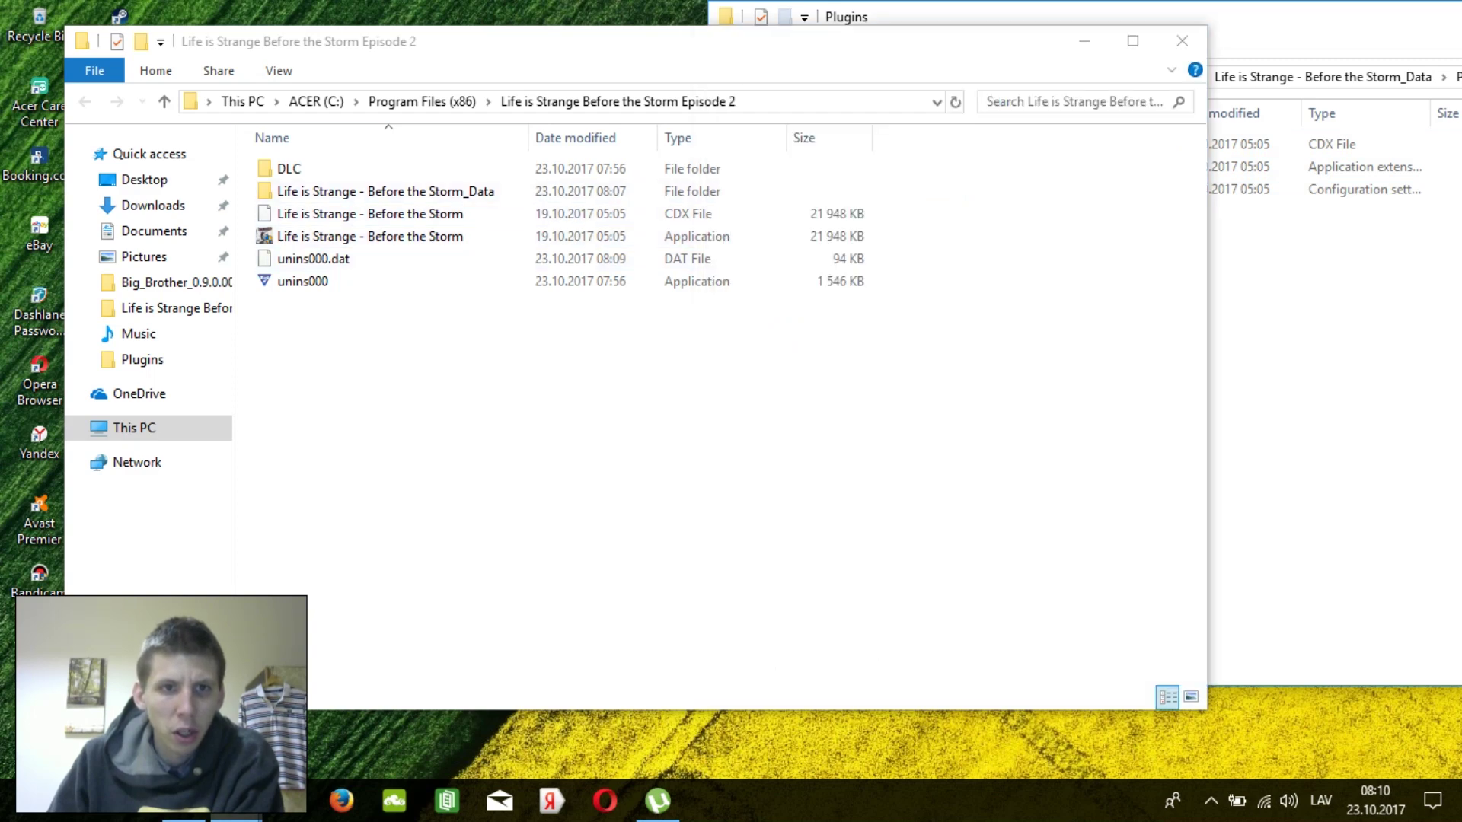
pyautogui.moveTo(563, 41); pyautogui.dragTo(513, 34)
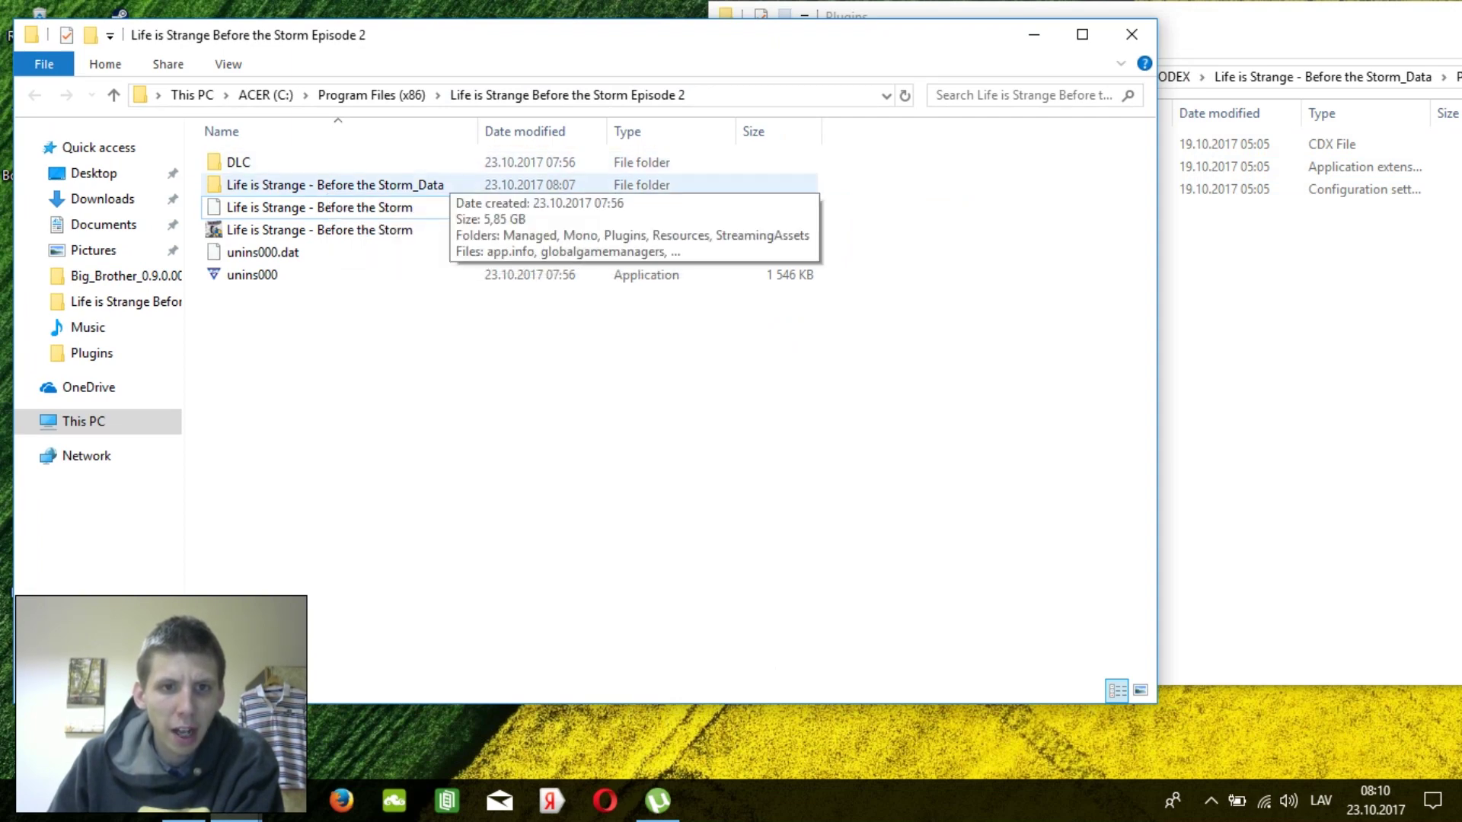
pyautogui.doubleClick(442, 185)
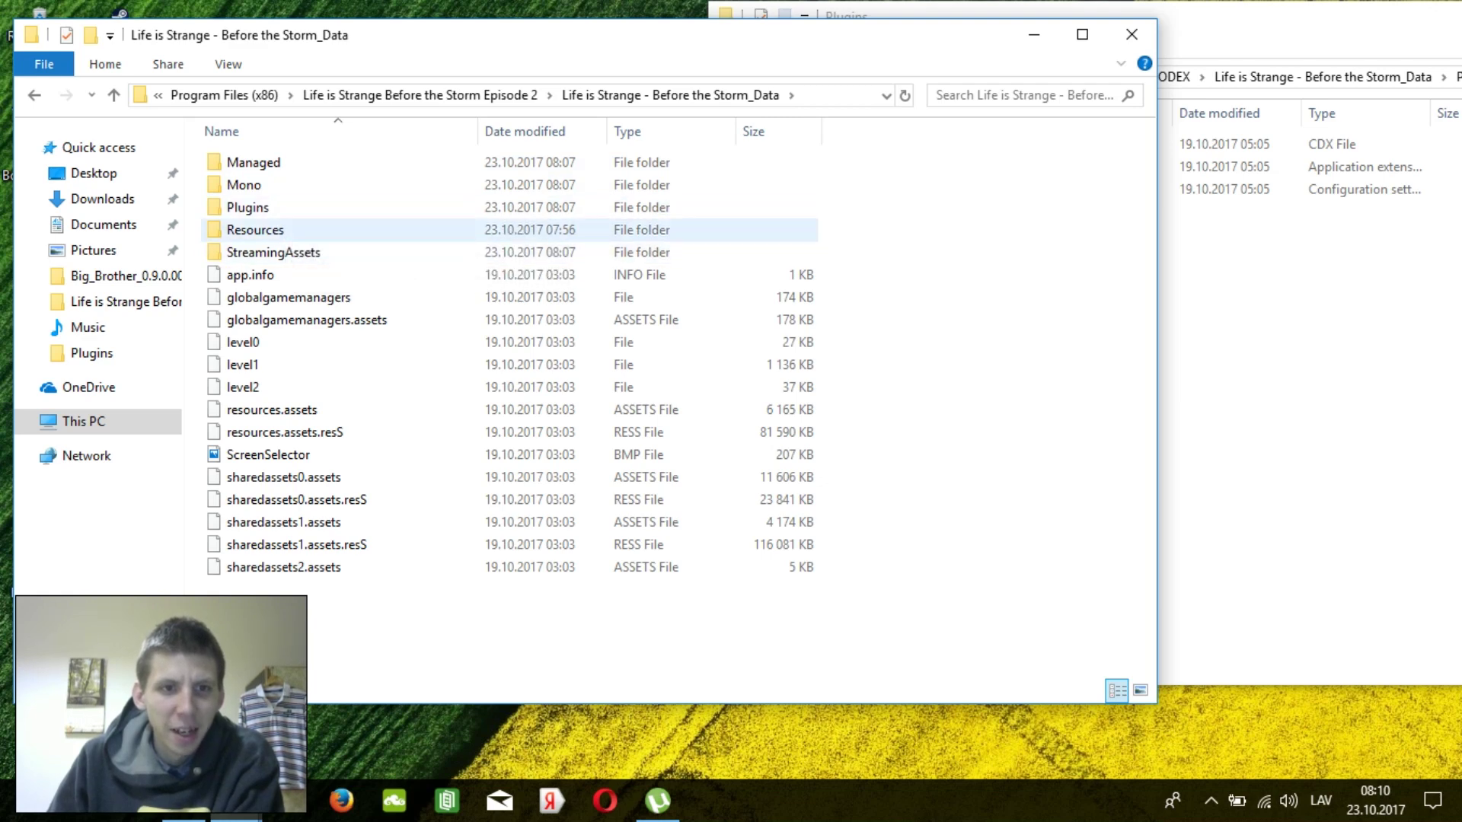
pyautogui.doubleClick(251, 207)
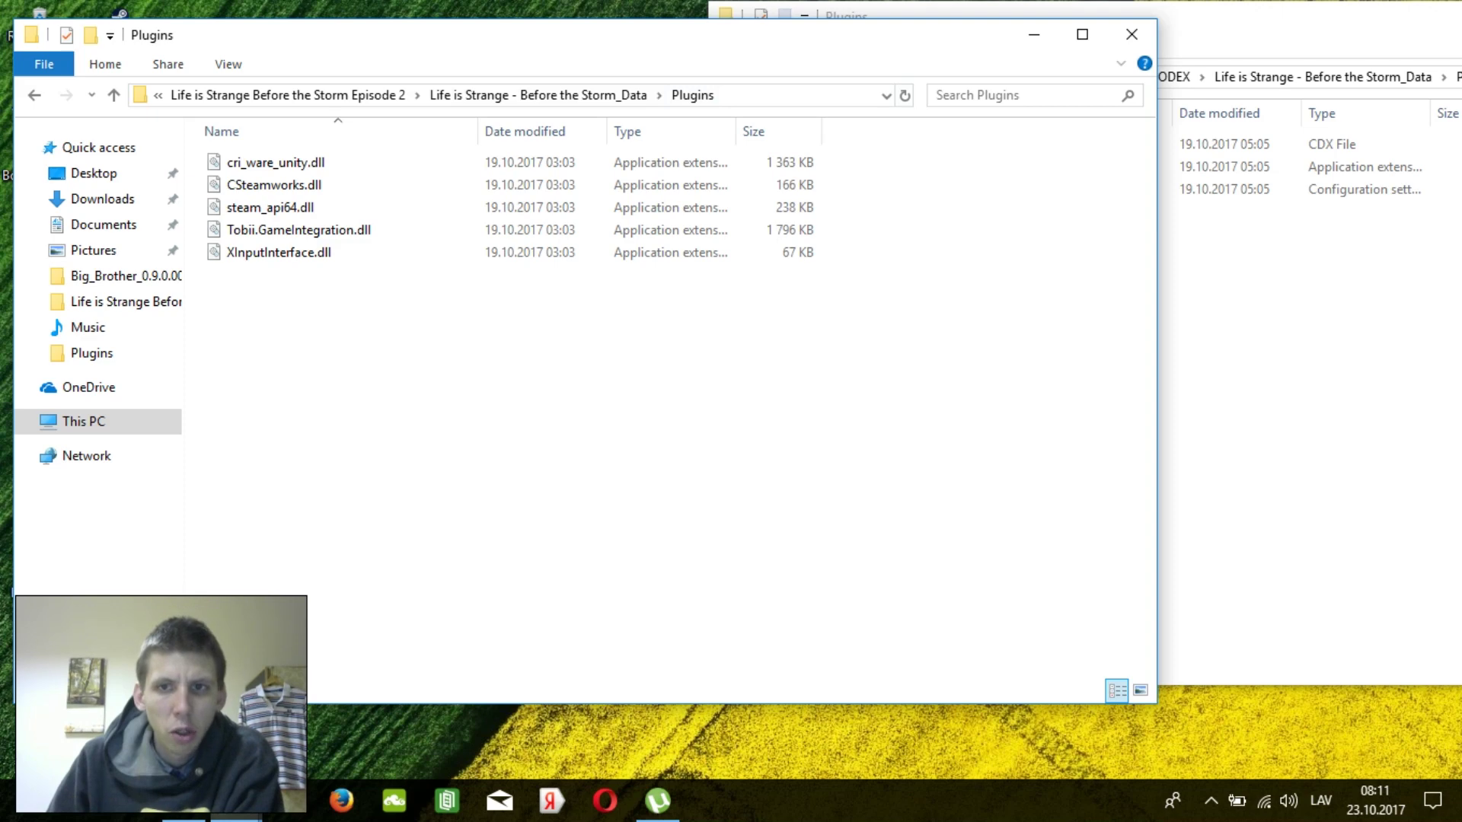
# Copy steam_api64, steam_api64.dll and steam_emu into the game's Plugins folder, replacing existing files, then close both windows.
pyautogui.hotkey('alt', 'Tab')
pyautogui.moveTo(1100, 309); pyautogui.dragTo(387, 427)
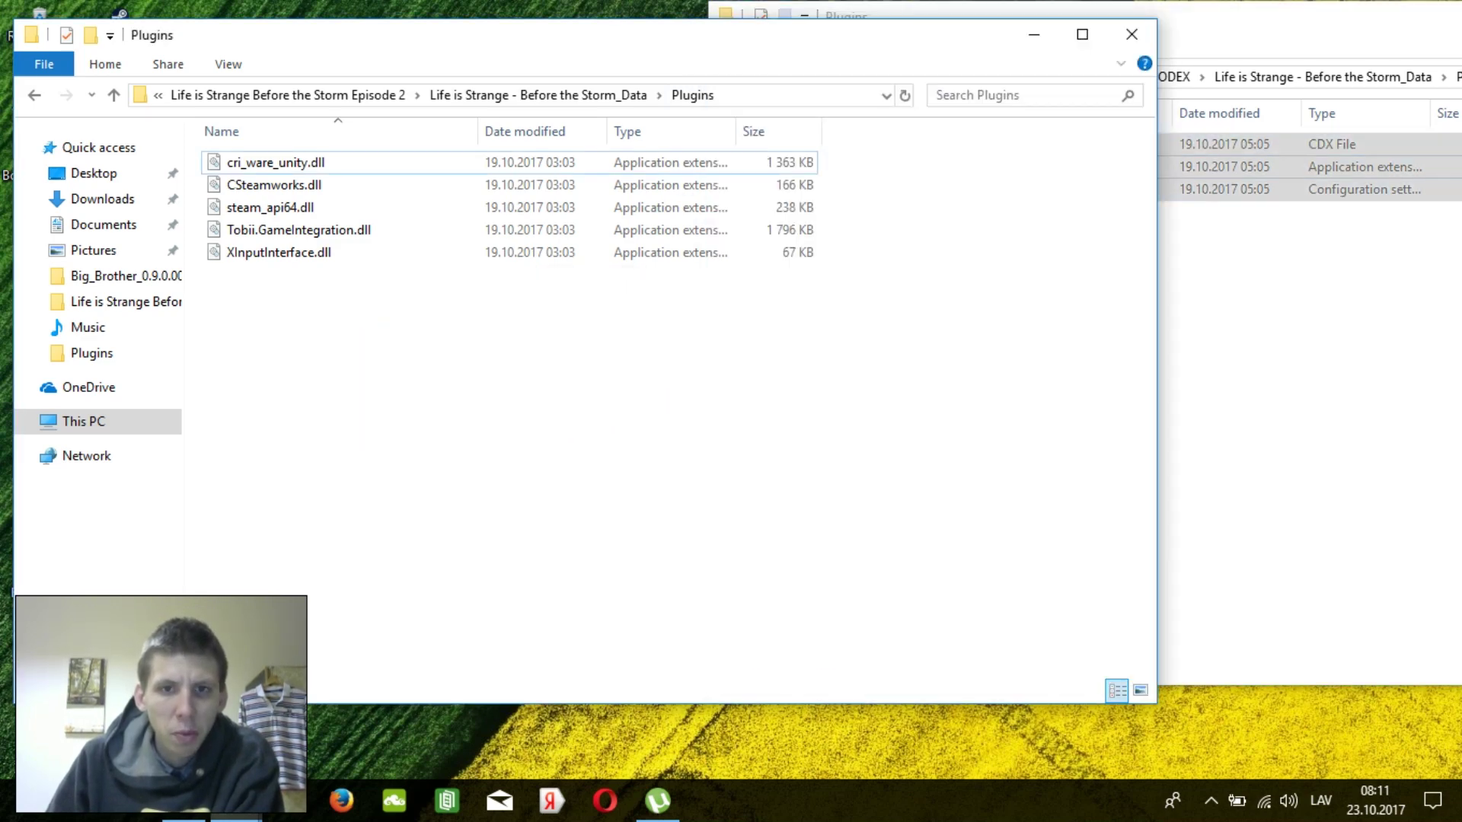
pyautogui.click(685, 252)
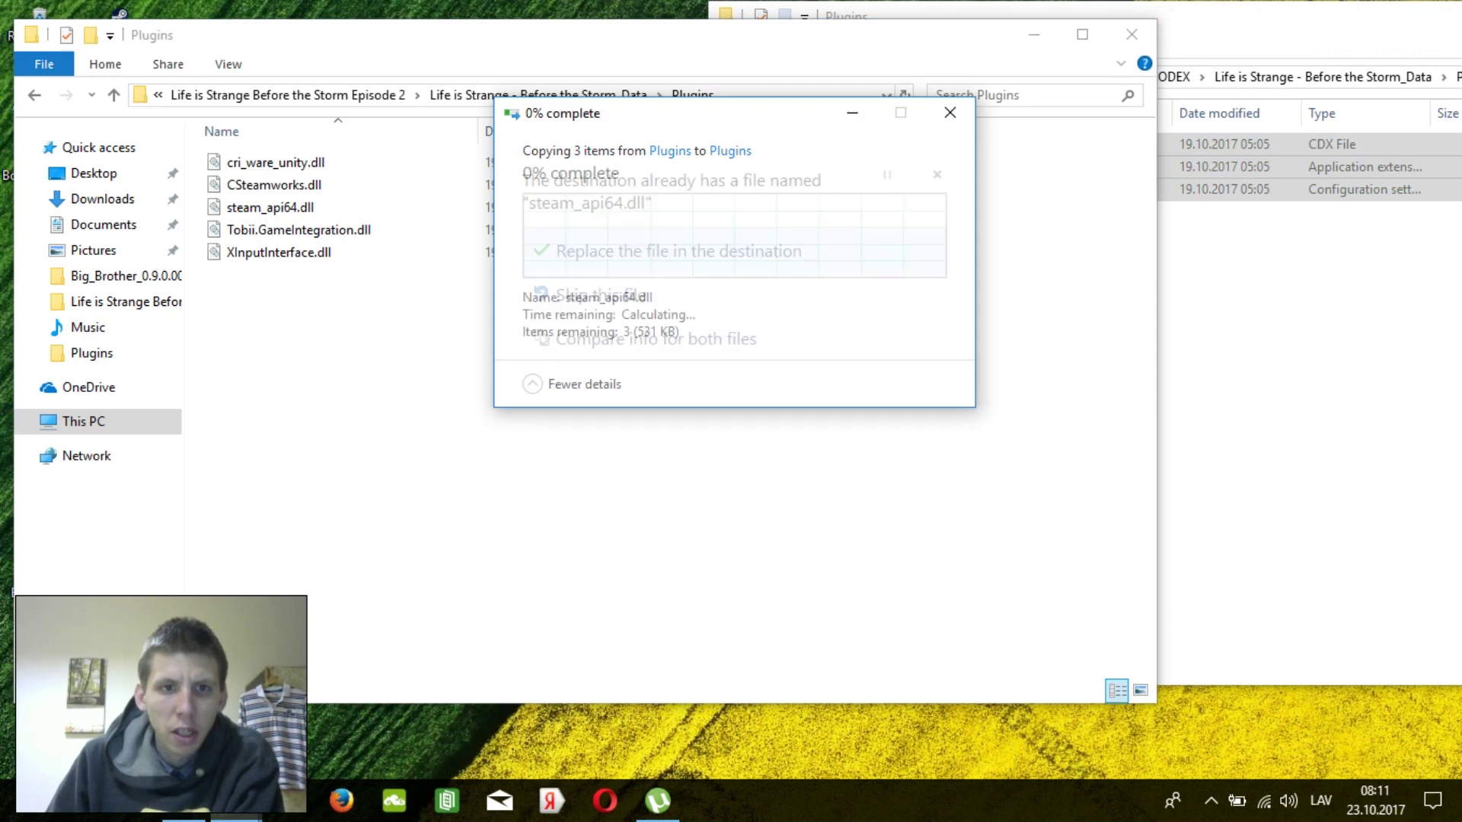
pyautogui.click(675, 295)
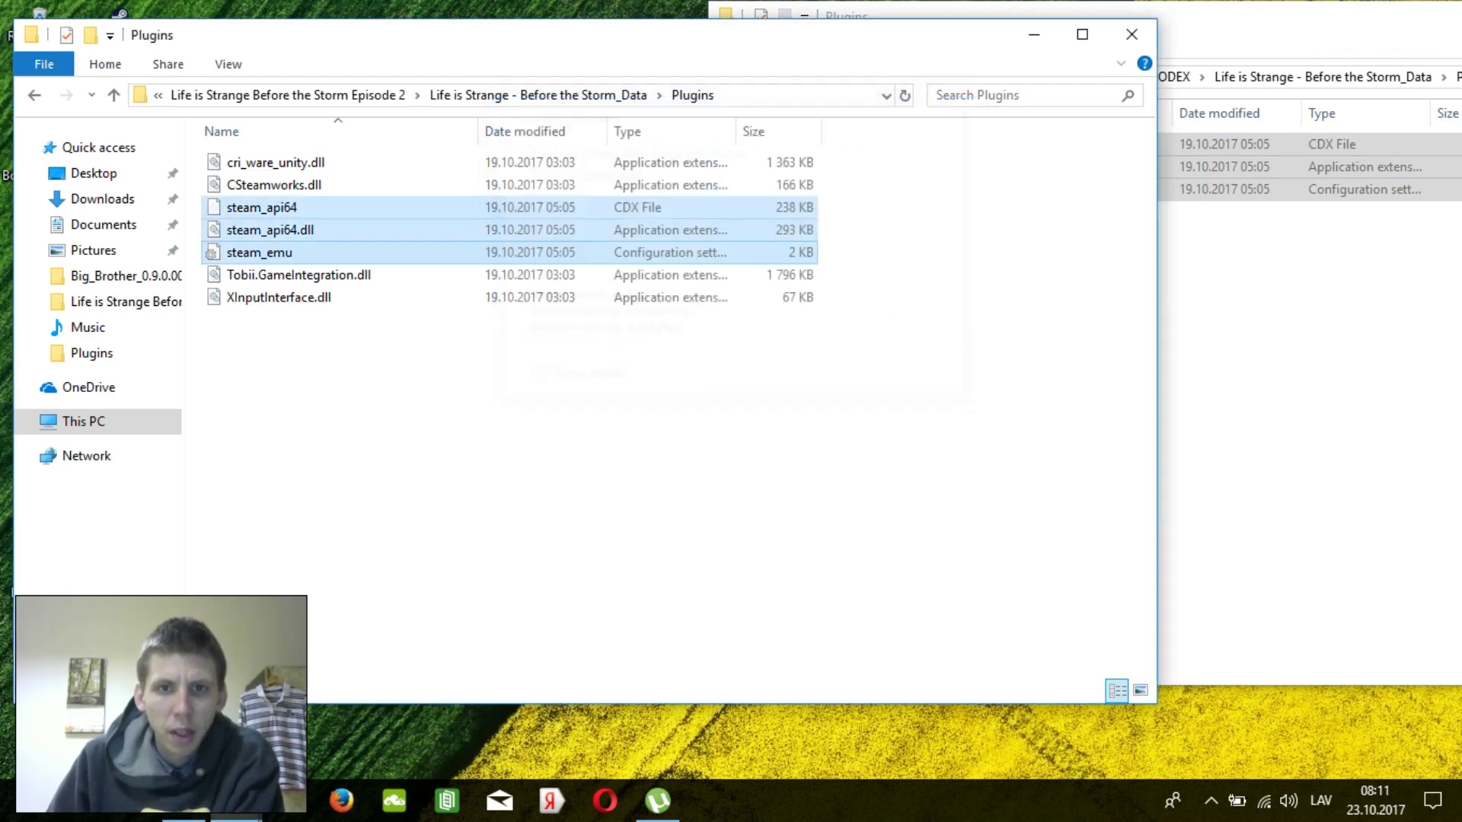
pyautogui.click(1132, 35)
pyautogui.moveTo(1119, 18); pyautogui.dragTo(681, 60)
pyautogui.hotkey('alt', 'F4')
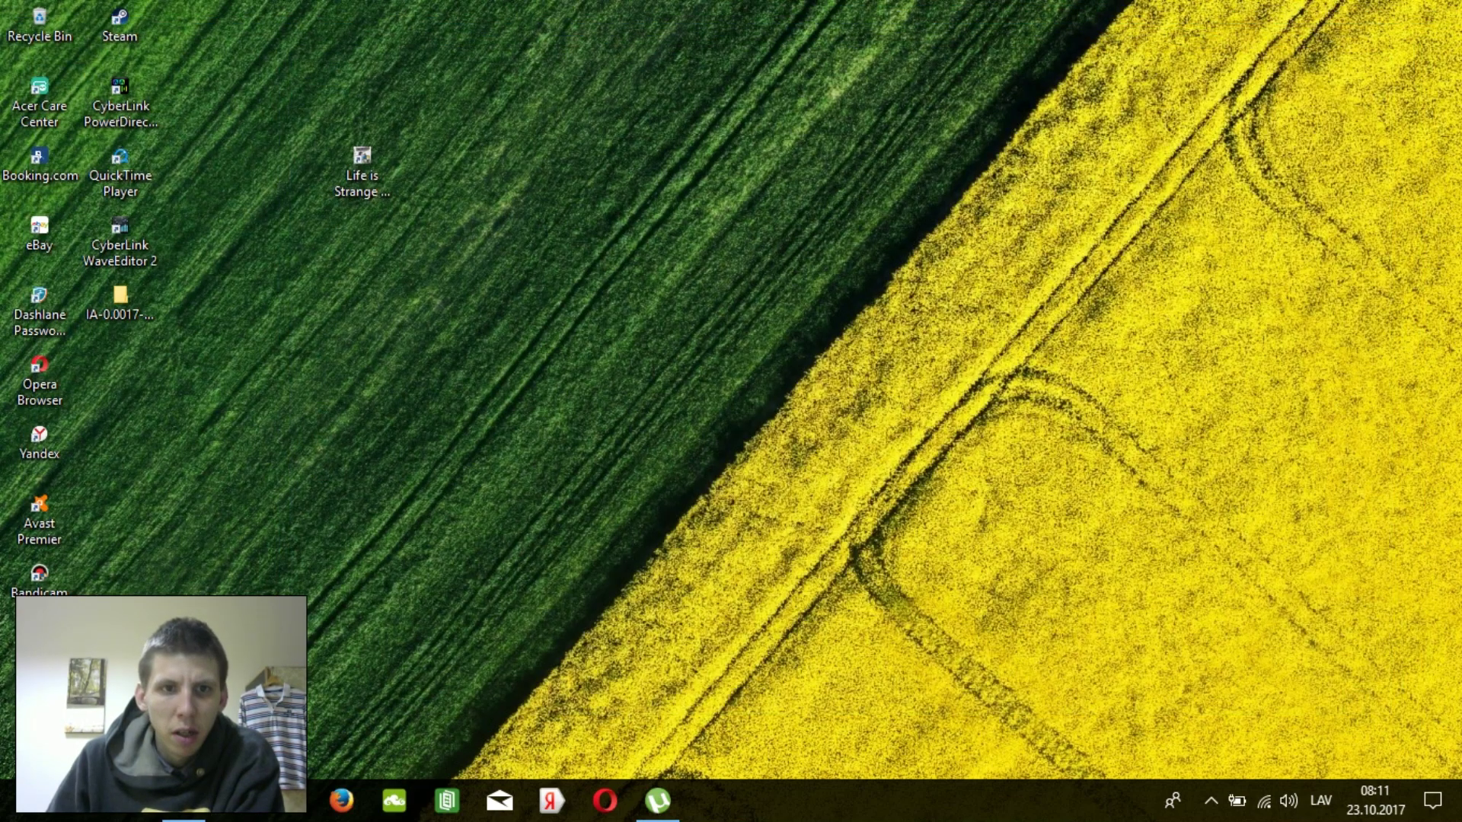
# Set the Episode 2 shortcut to Windows 8 compatibility mode and apply.
pyautogui.moveTo(362, 159); pyautogui.dragTo(604, 227)
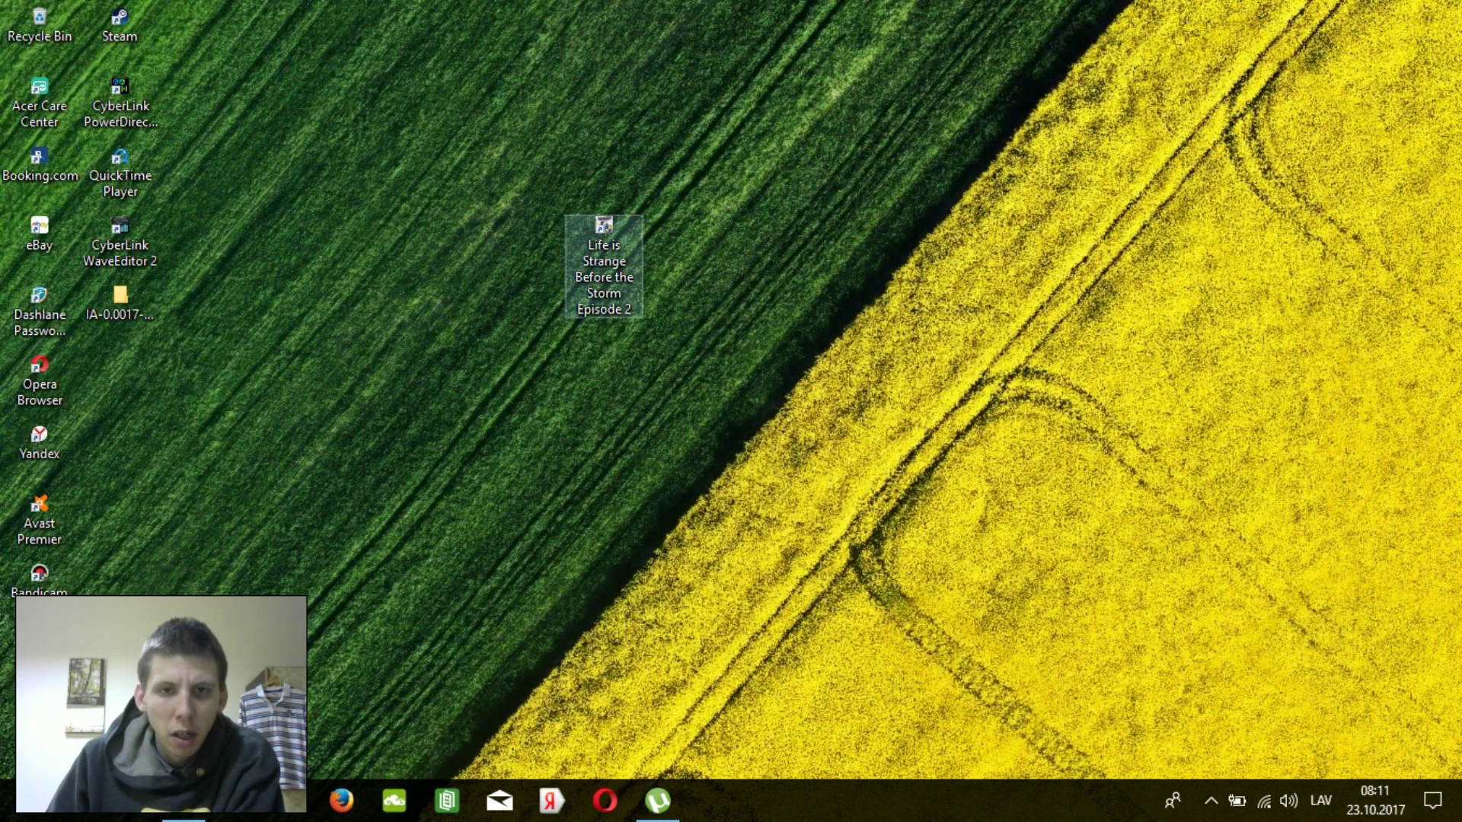
pyautogui.rightClick(609, 228)
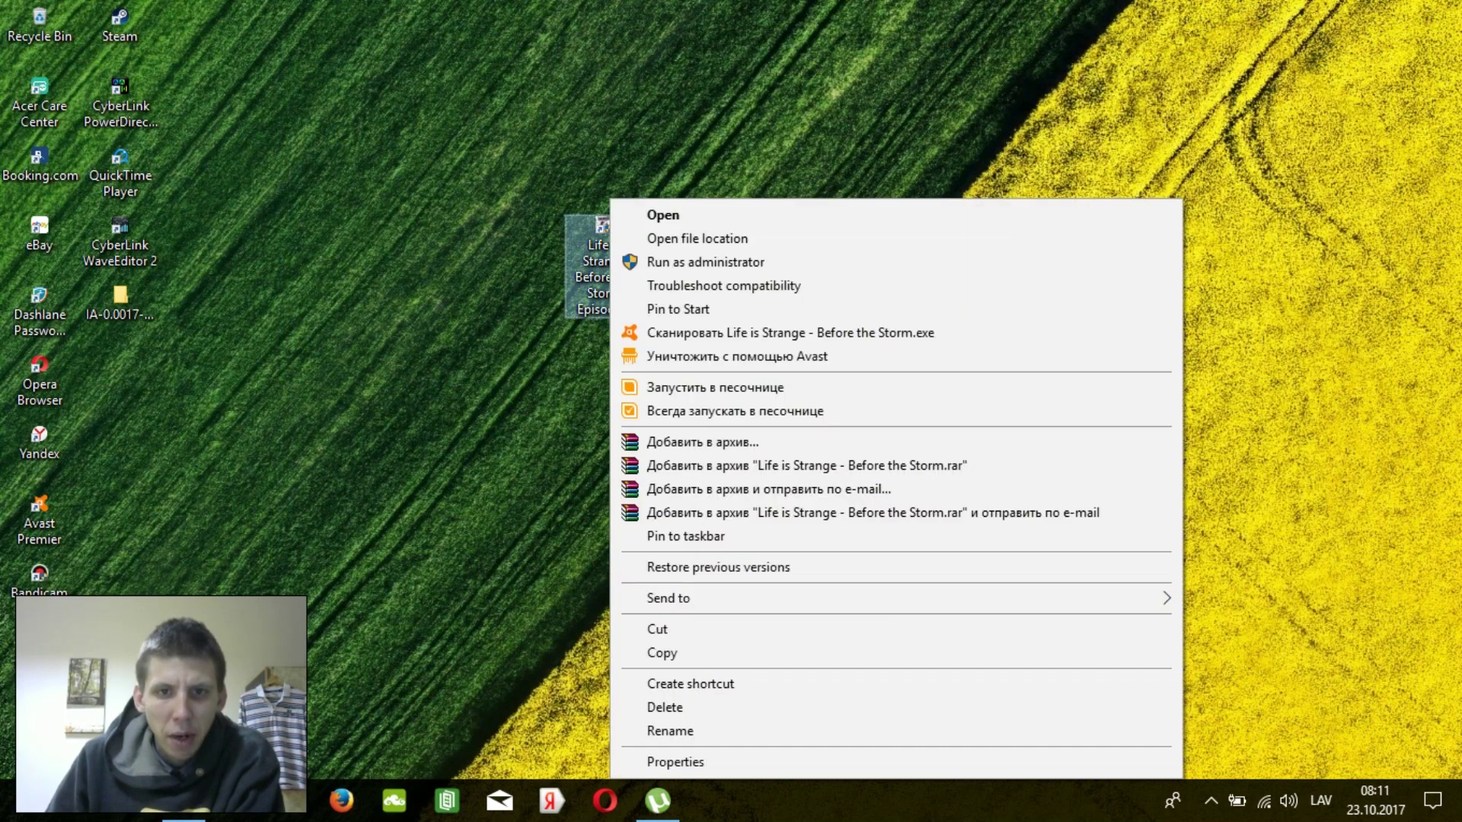
pyautogui.click(675, 761)
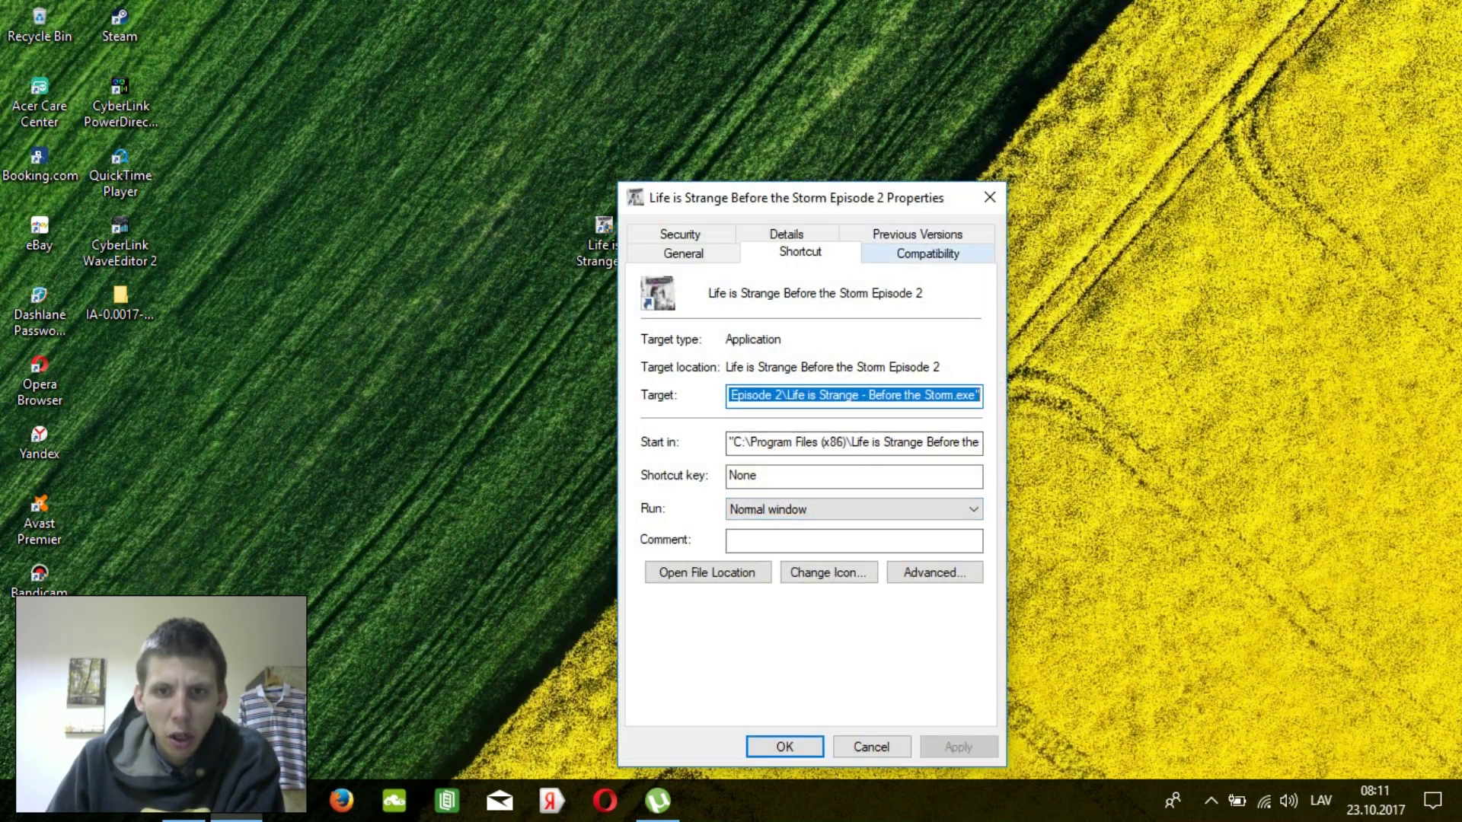
pyautogui.click(928, 253)
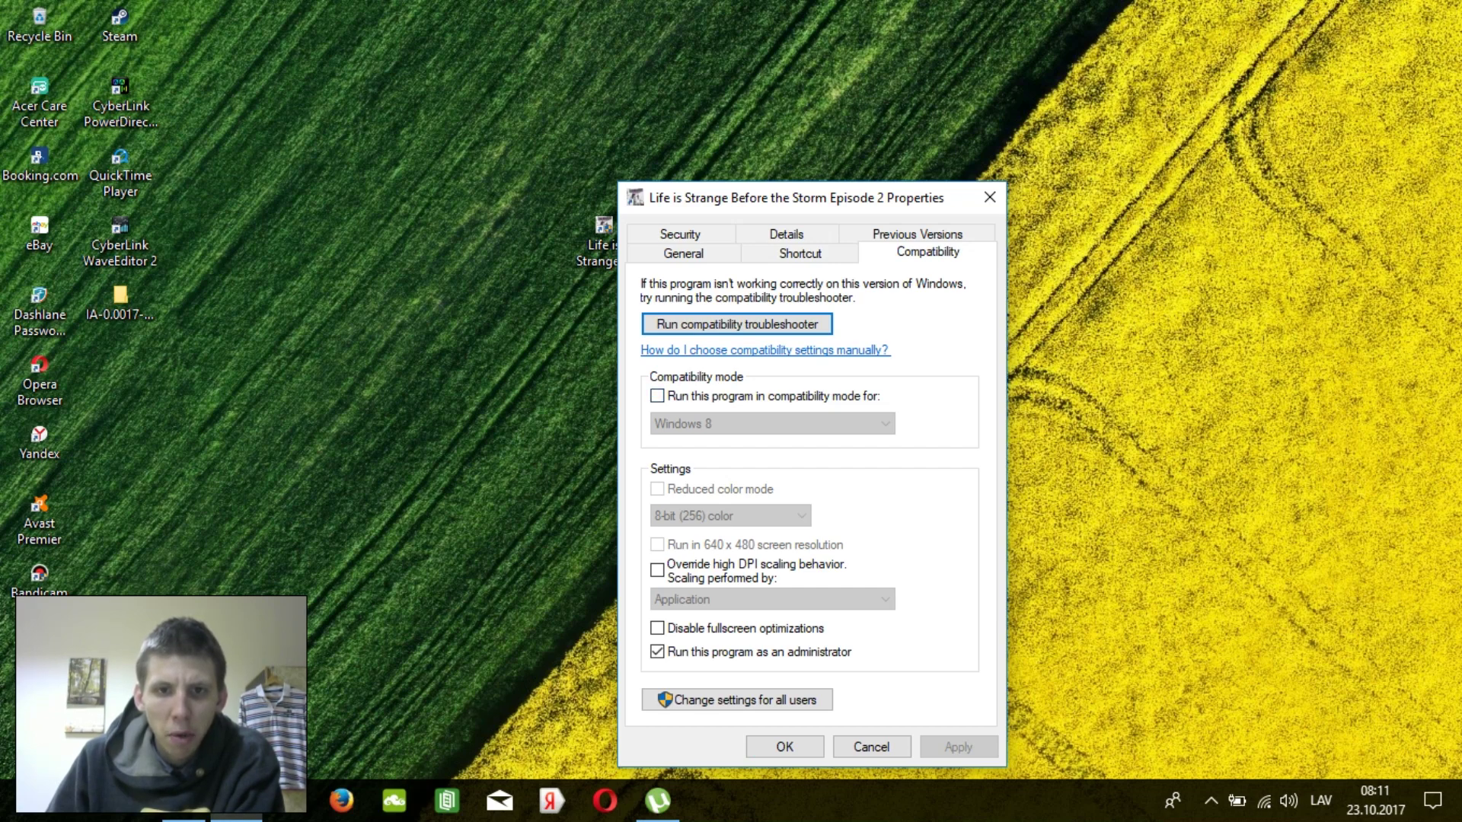
pyautogui.click(657, 396)
pyautogui.click(772, 423)
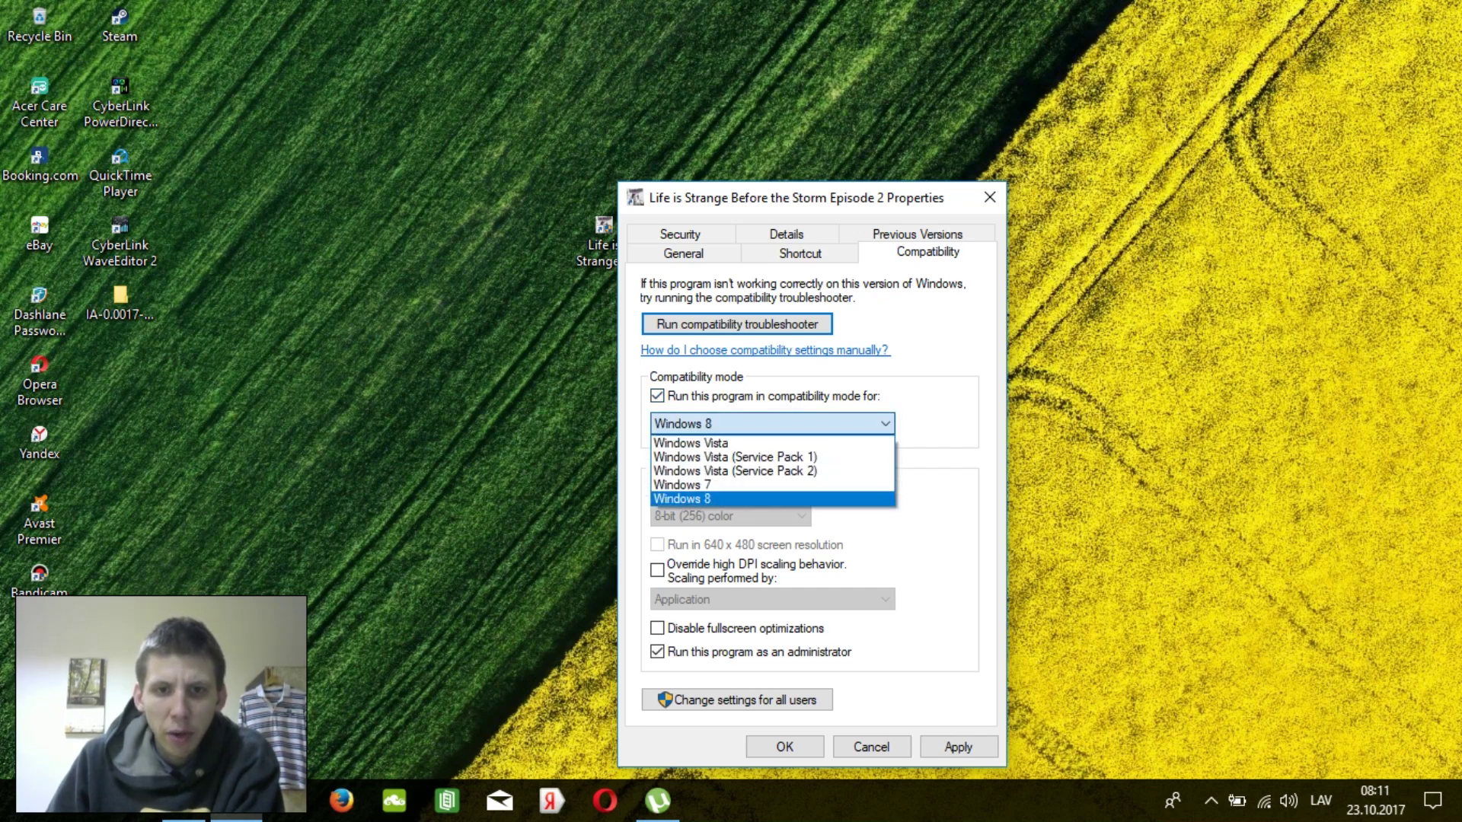
pyautogui.click(682, 499)
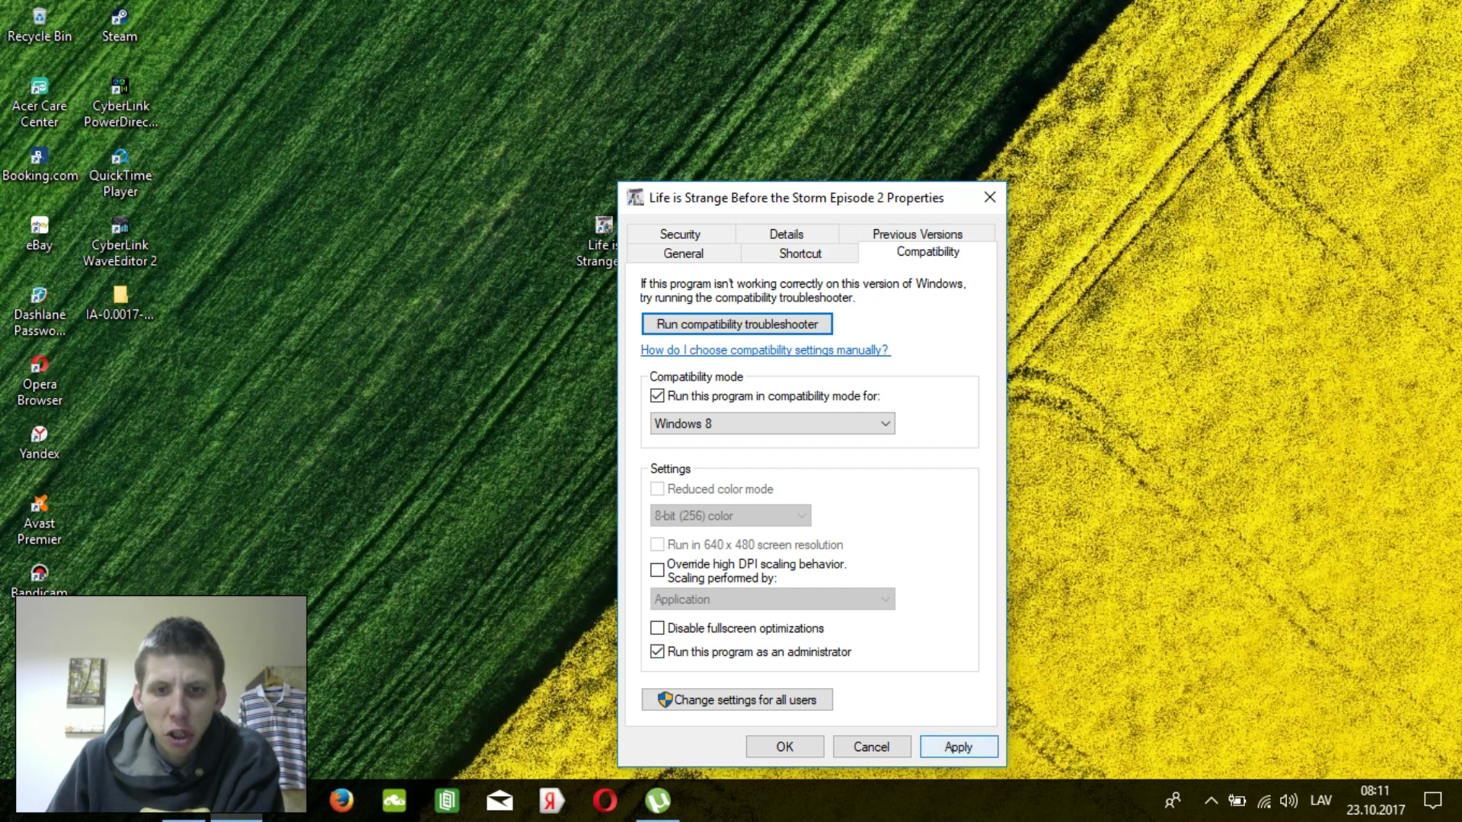
pyautogui.click(958, 747)
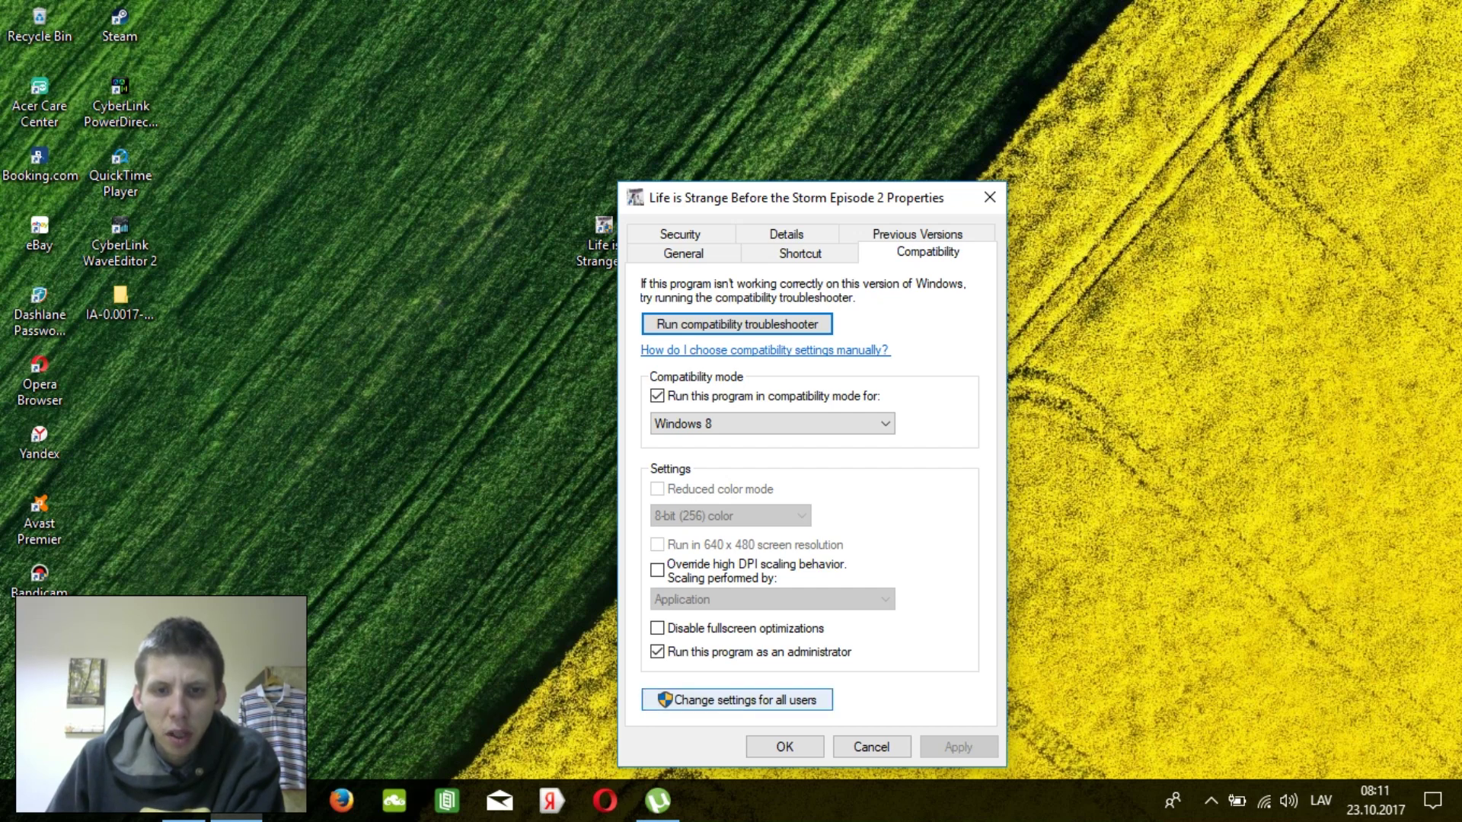
# For all users, set Windows 8 compatibility and run as administrator, then close both dialogs.
pyautogui.click(738, 700)
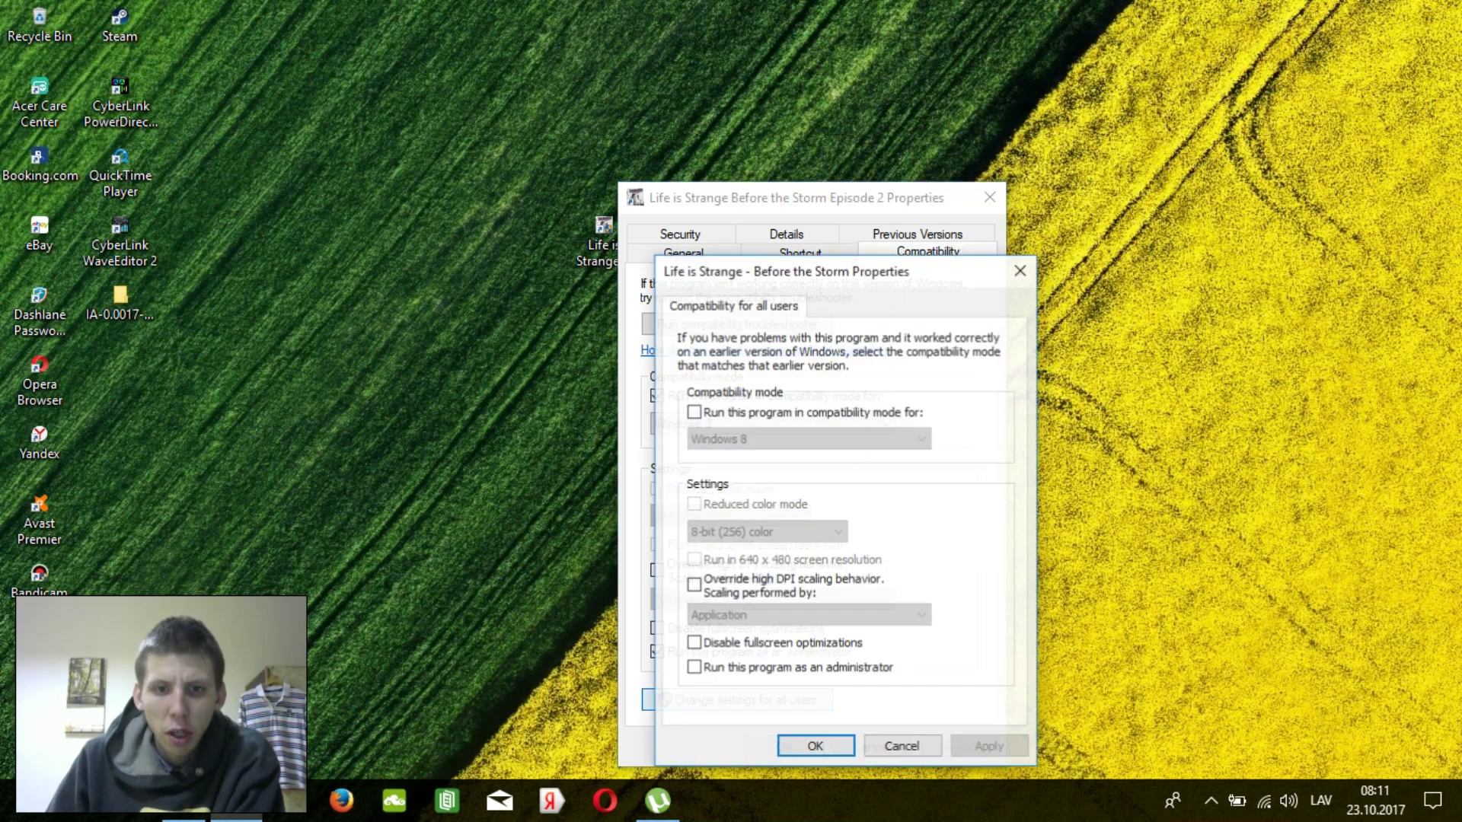
pyautogui.click(694, 412)
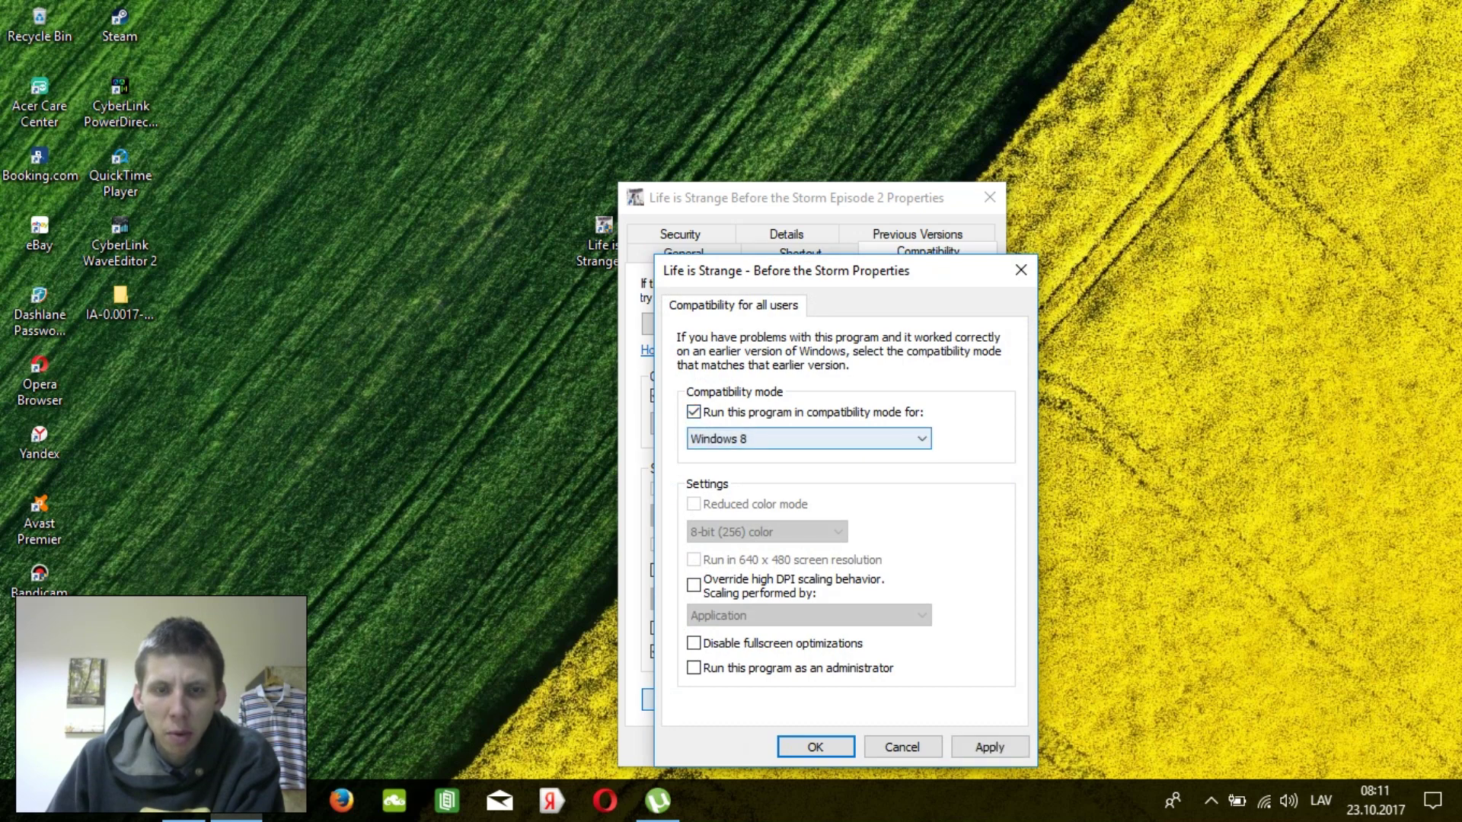
pyautogui.click(808, 438)
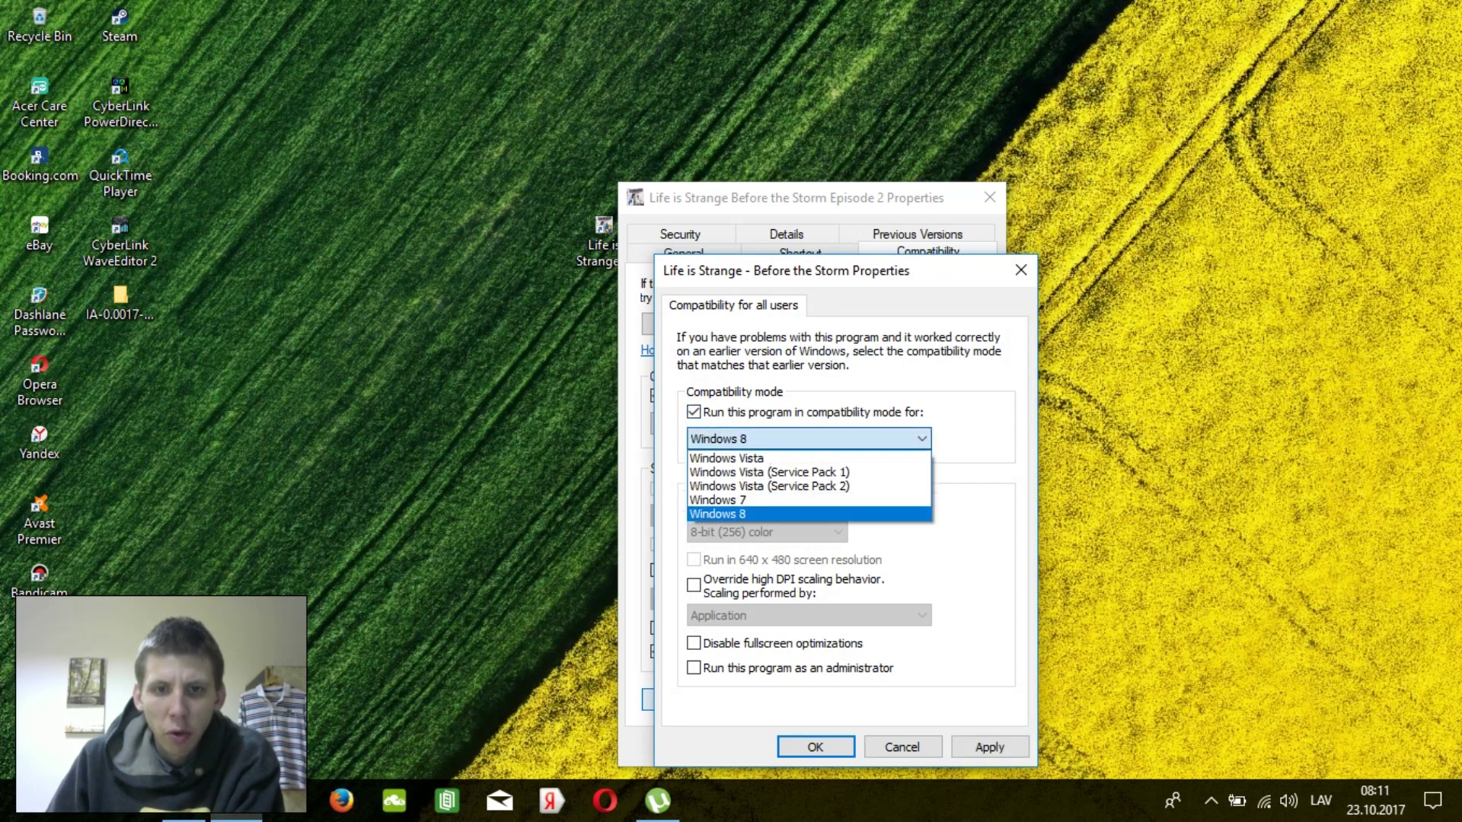
pyautogui.click(799, 513)
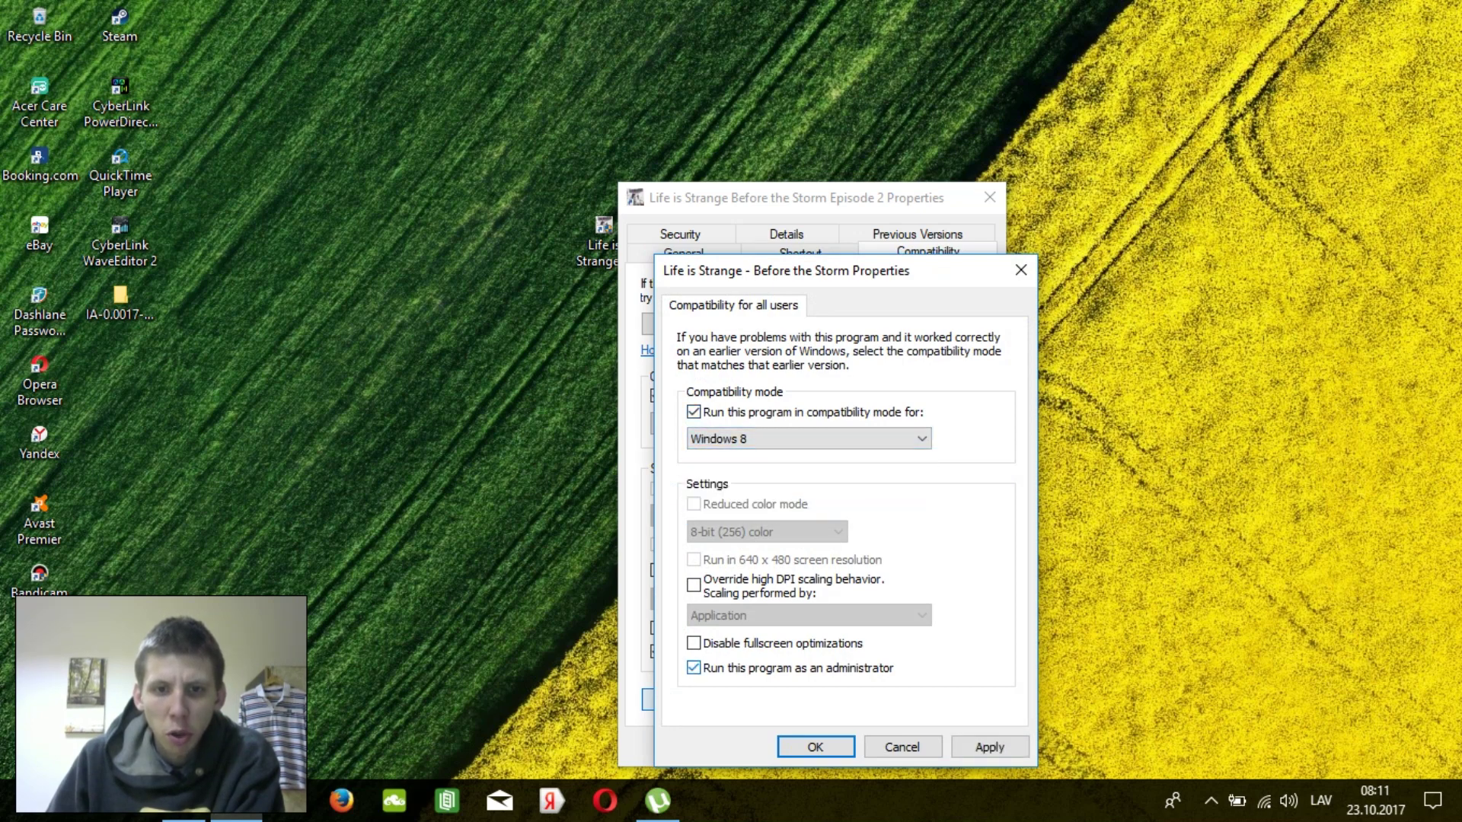
pyautogui.click(990, 747)
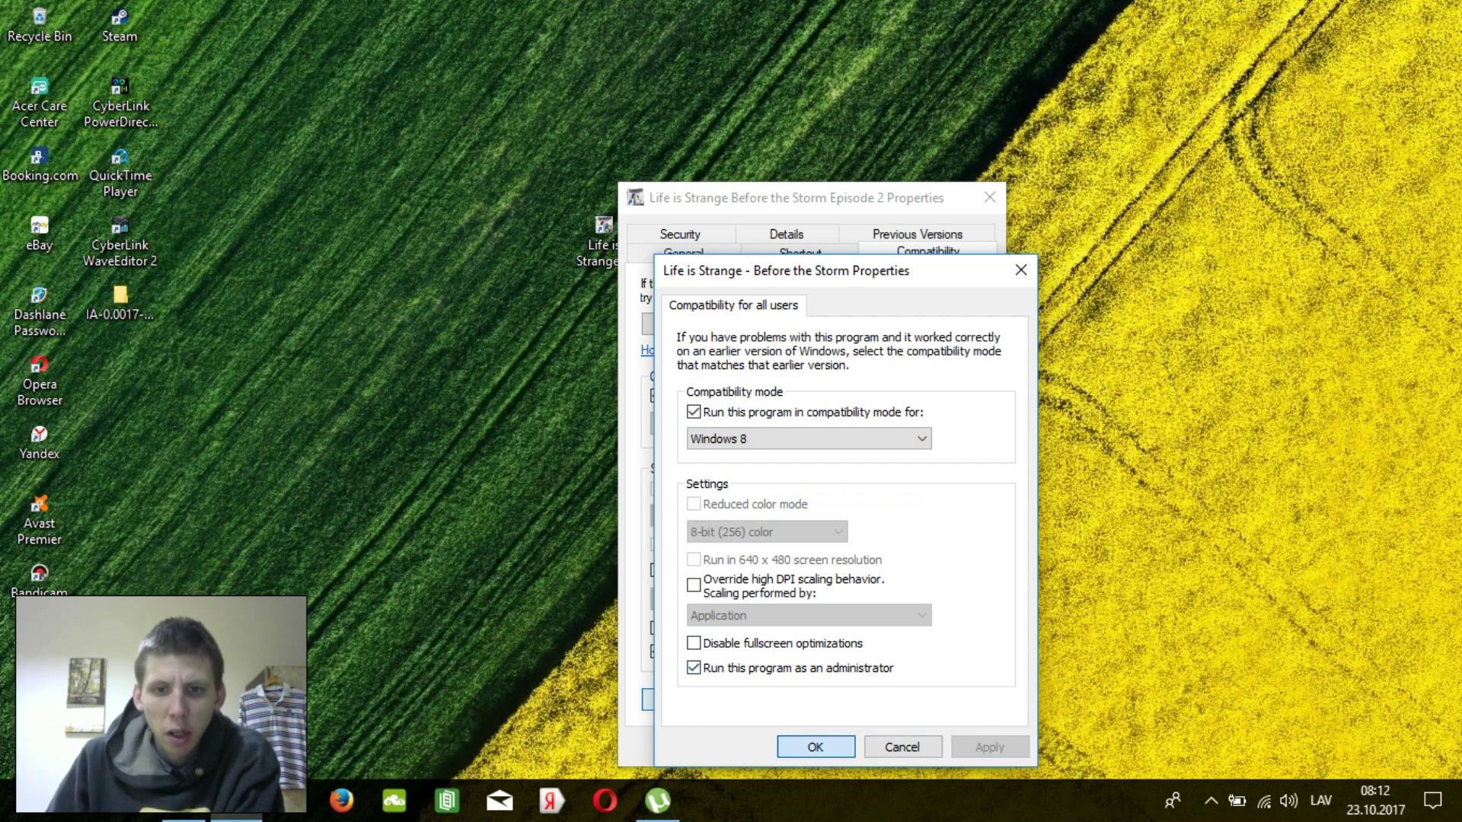
pyautogui.click(811, 747)
pyautogui.click(784, 747)
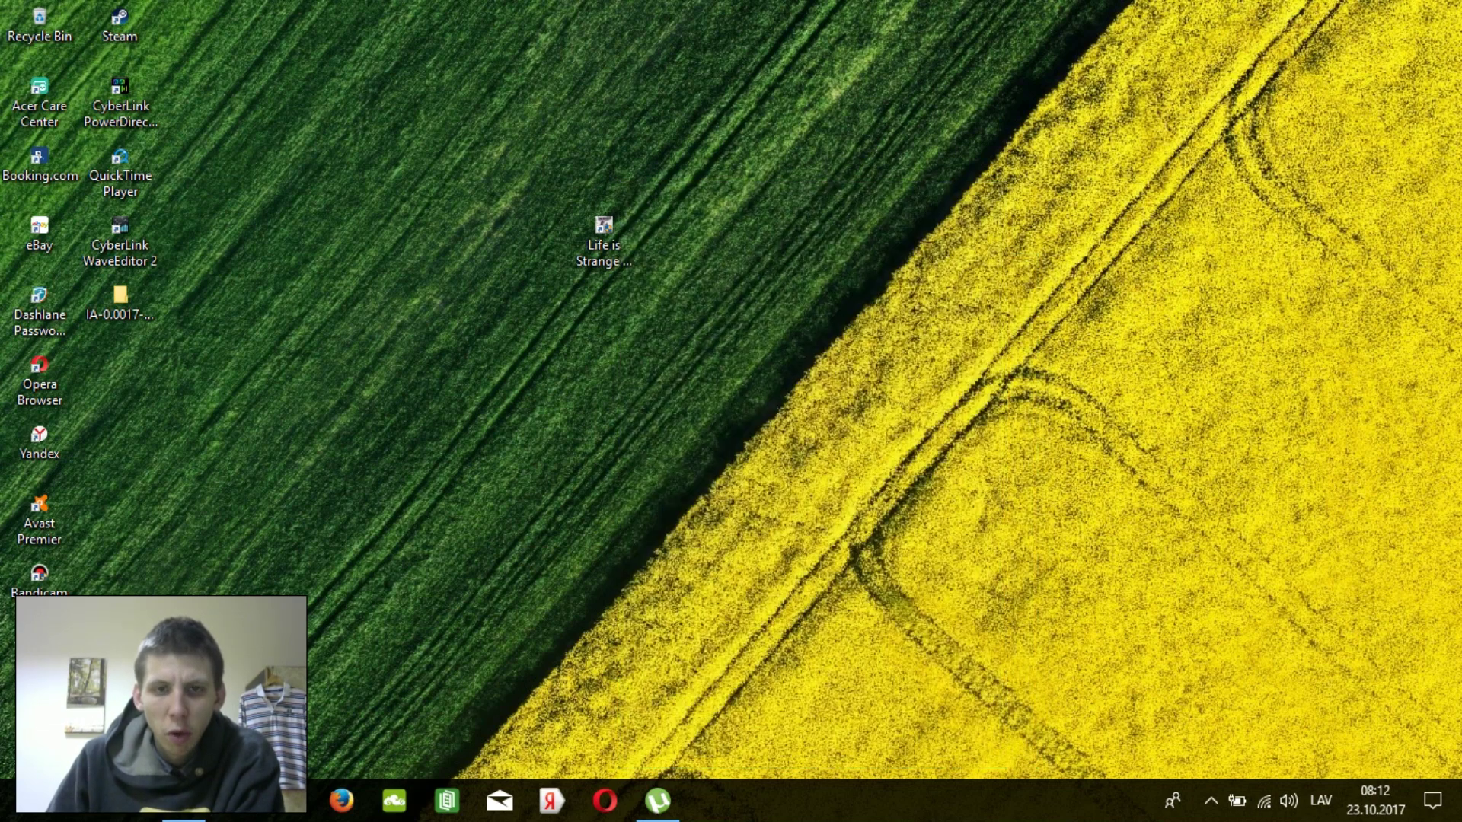
# Move the Episode 2 game shortcut onto the desktop icon column beside Opera Browser.
pyautogui.moveTo(604, 238); pyautogui.dragTo(120, 369)
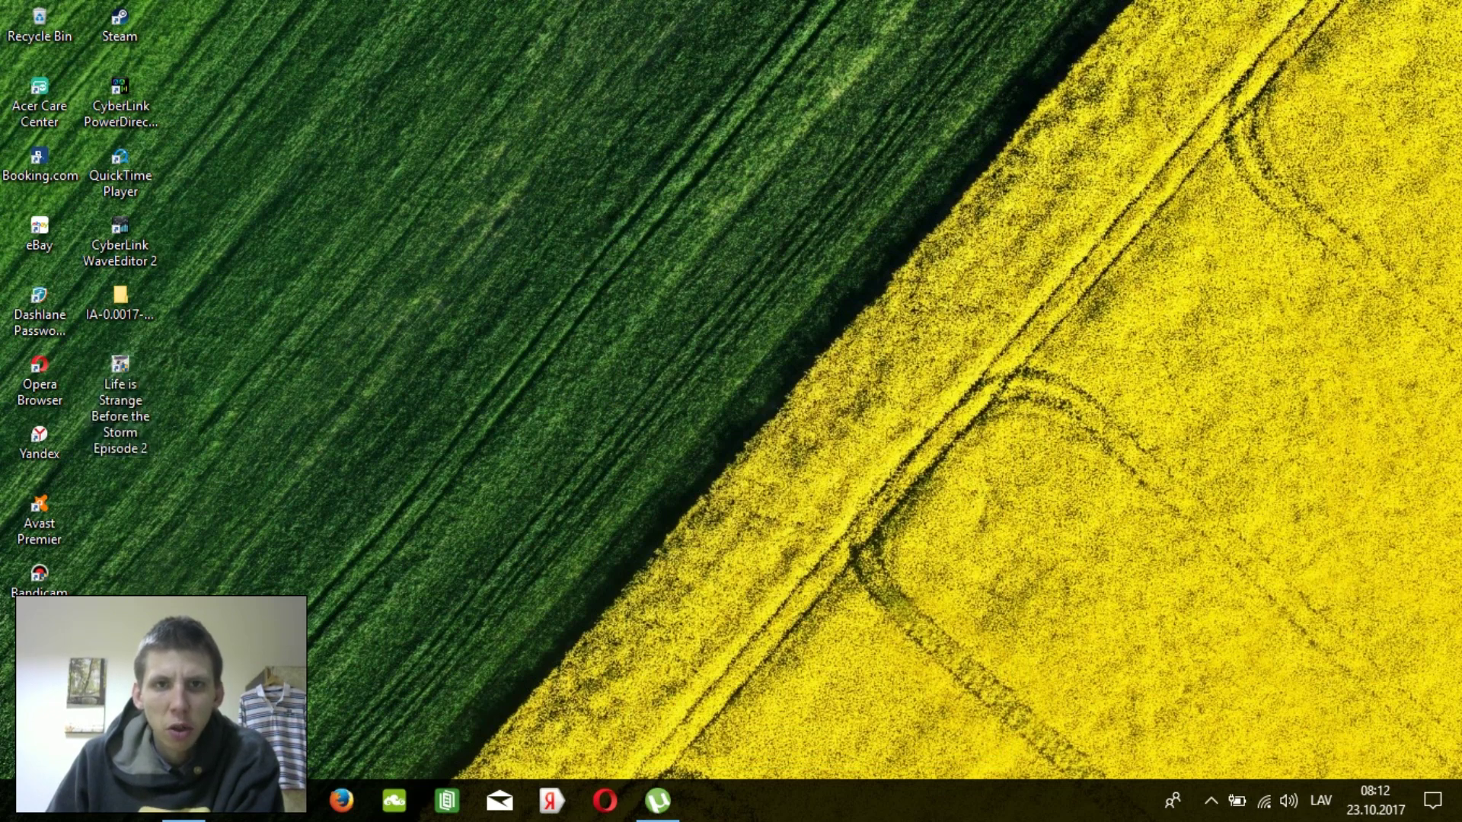
pyautogui.click(121, 404)
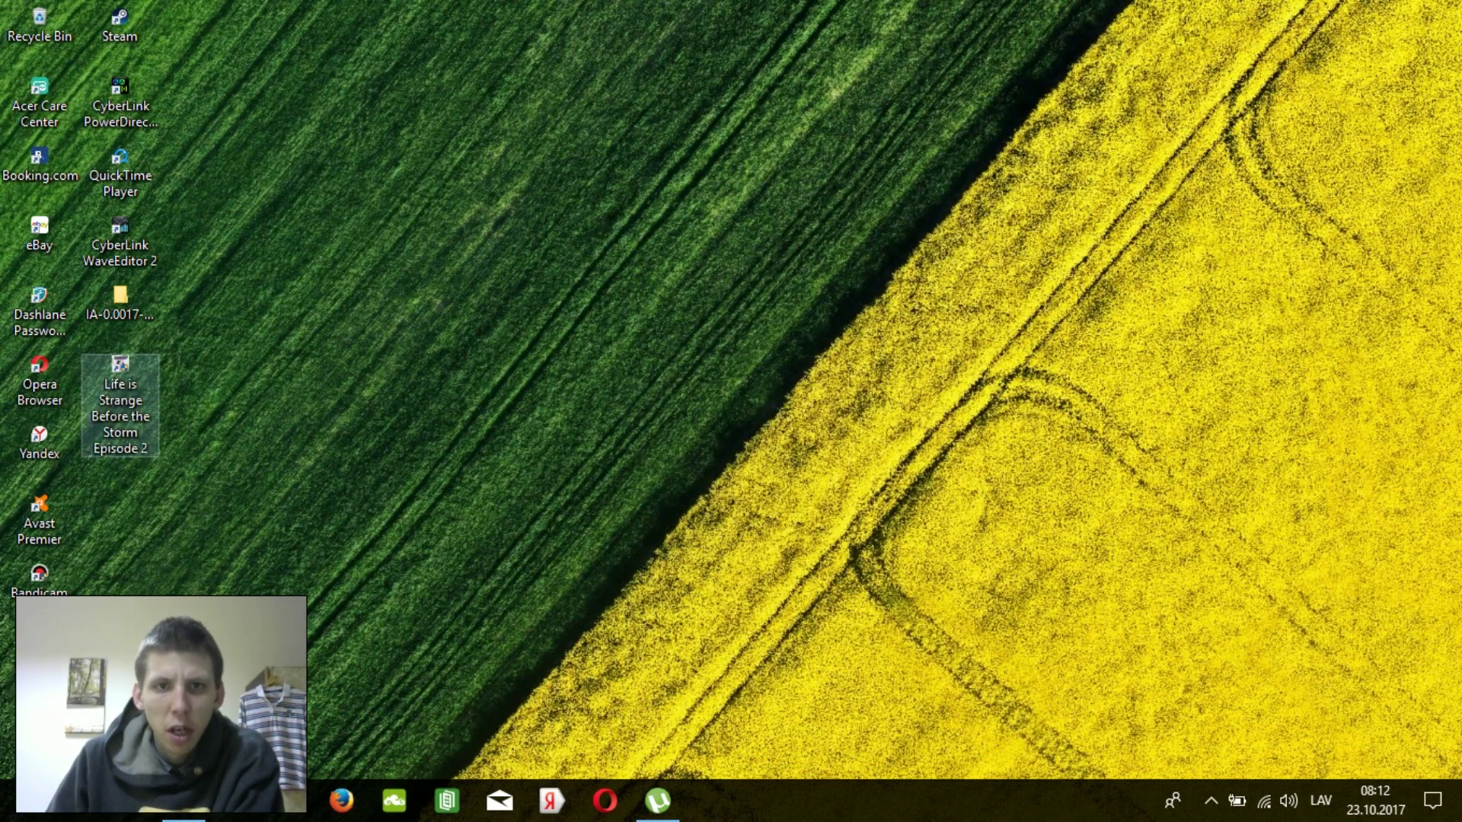
pyautogui.click(129, 381)
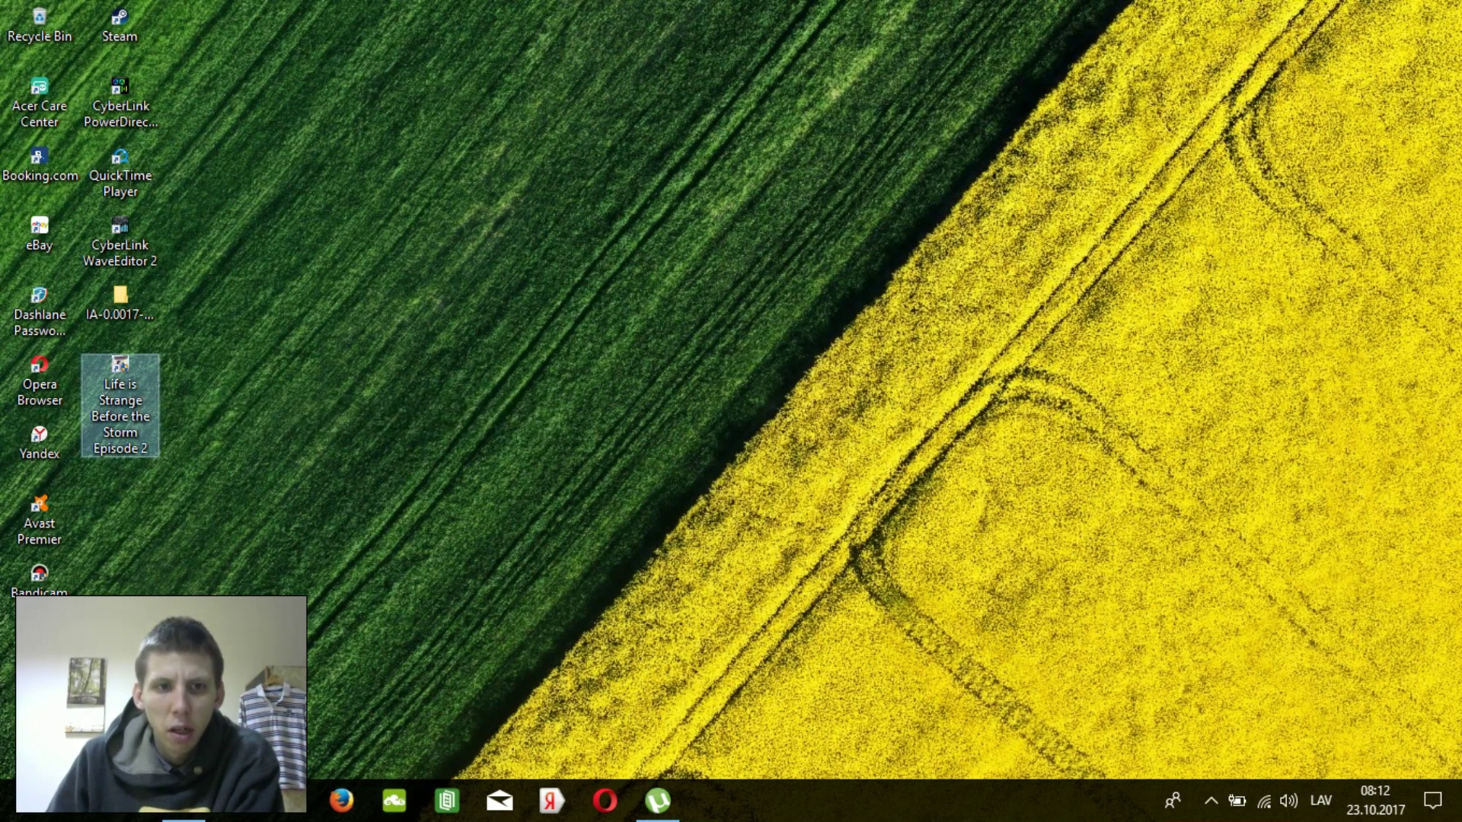
pyautogui.click(243, 403)
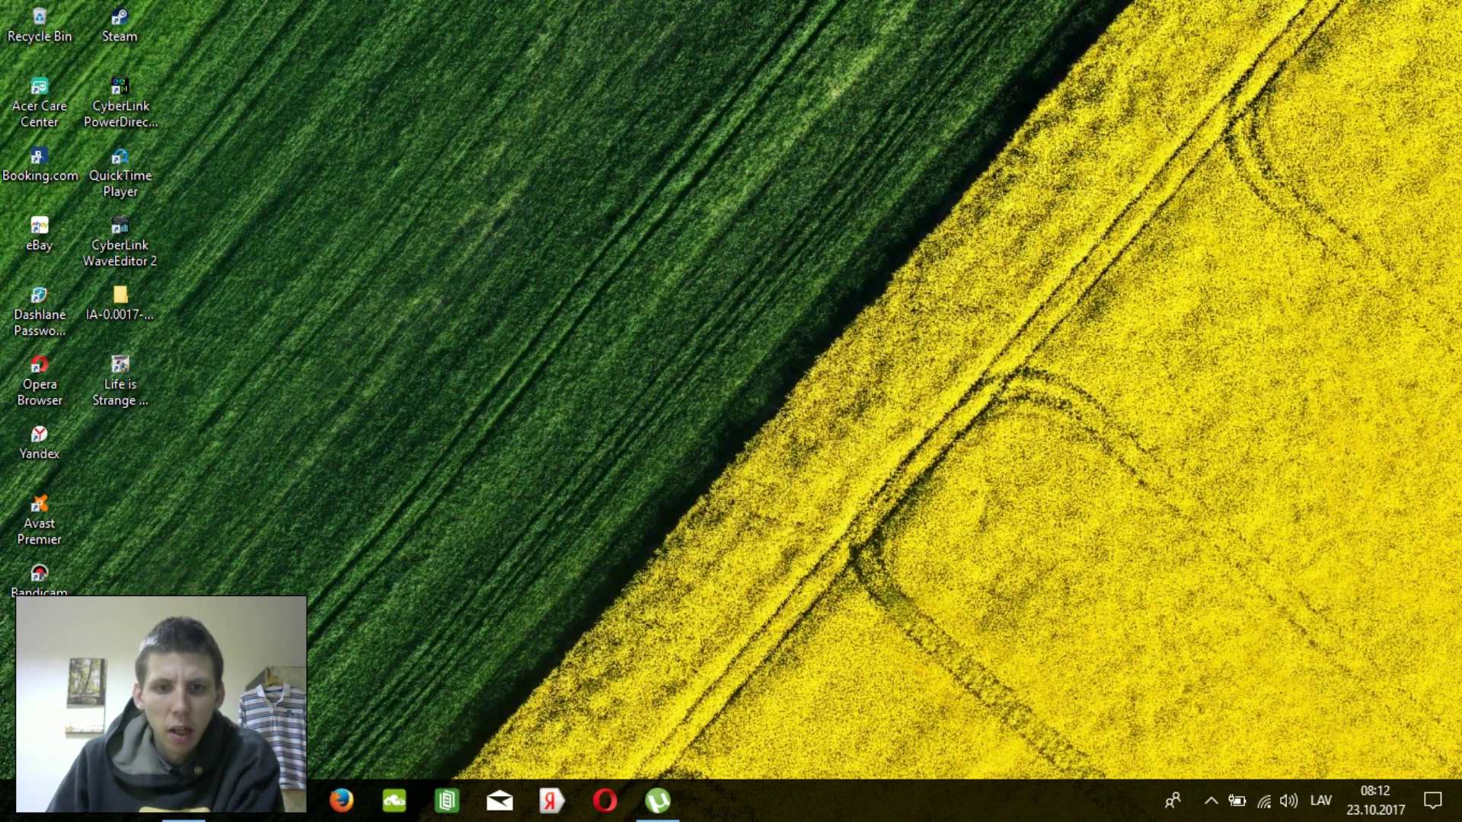